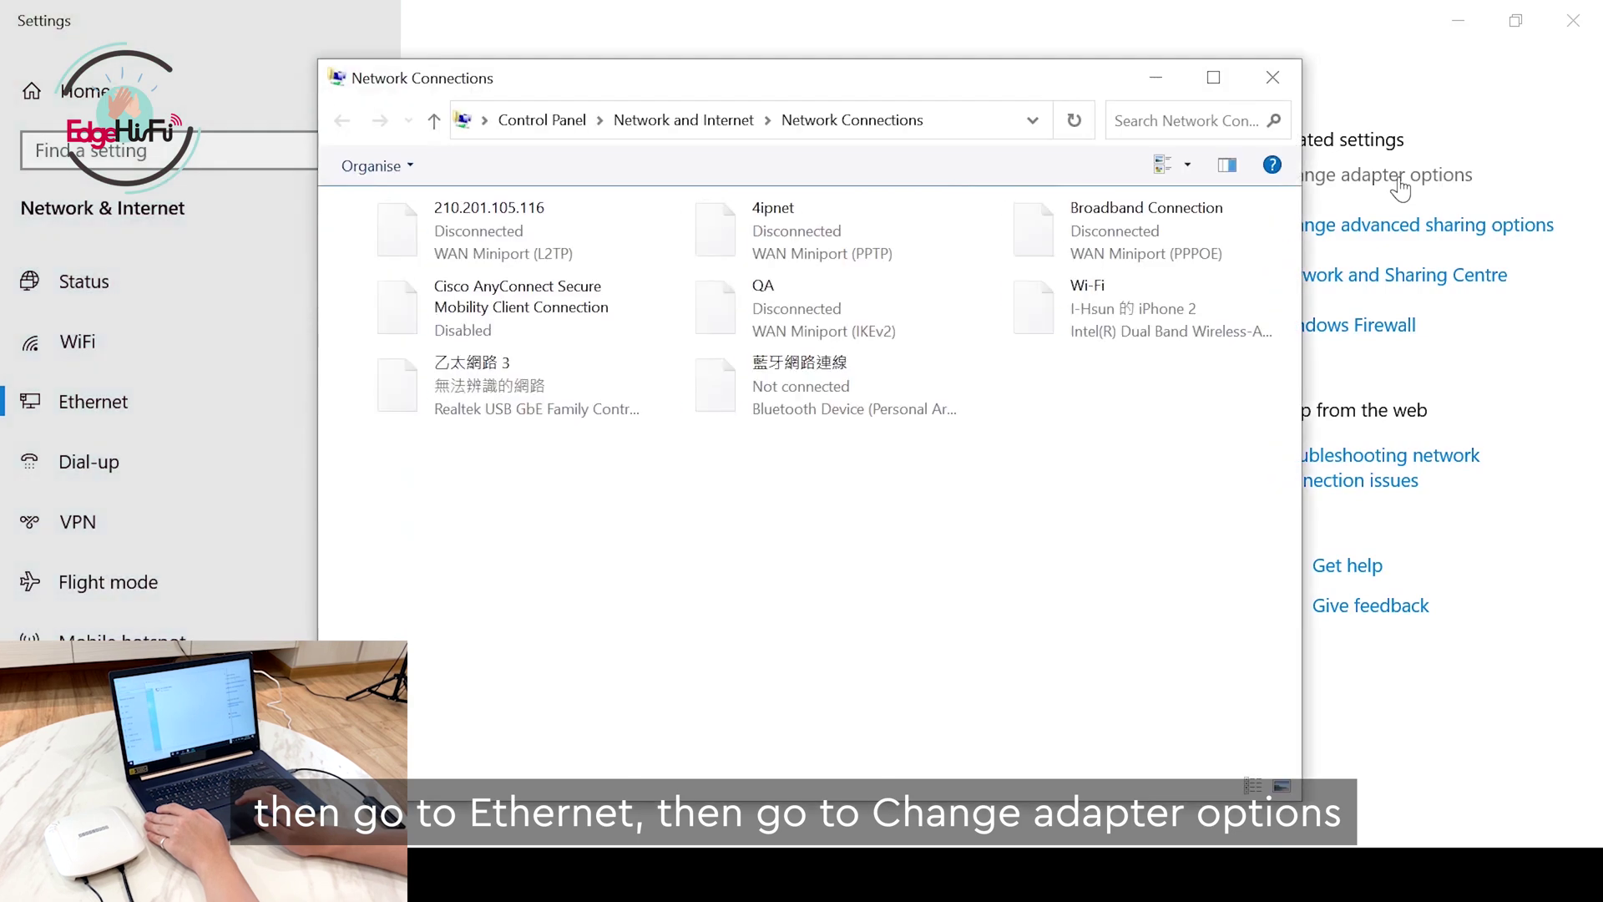
Step: Set the 乙太網路 3 adapter's IPv4 to static 192.168.1.26, mask 255.255.0.0, and save it
double_click(539, 392)
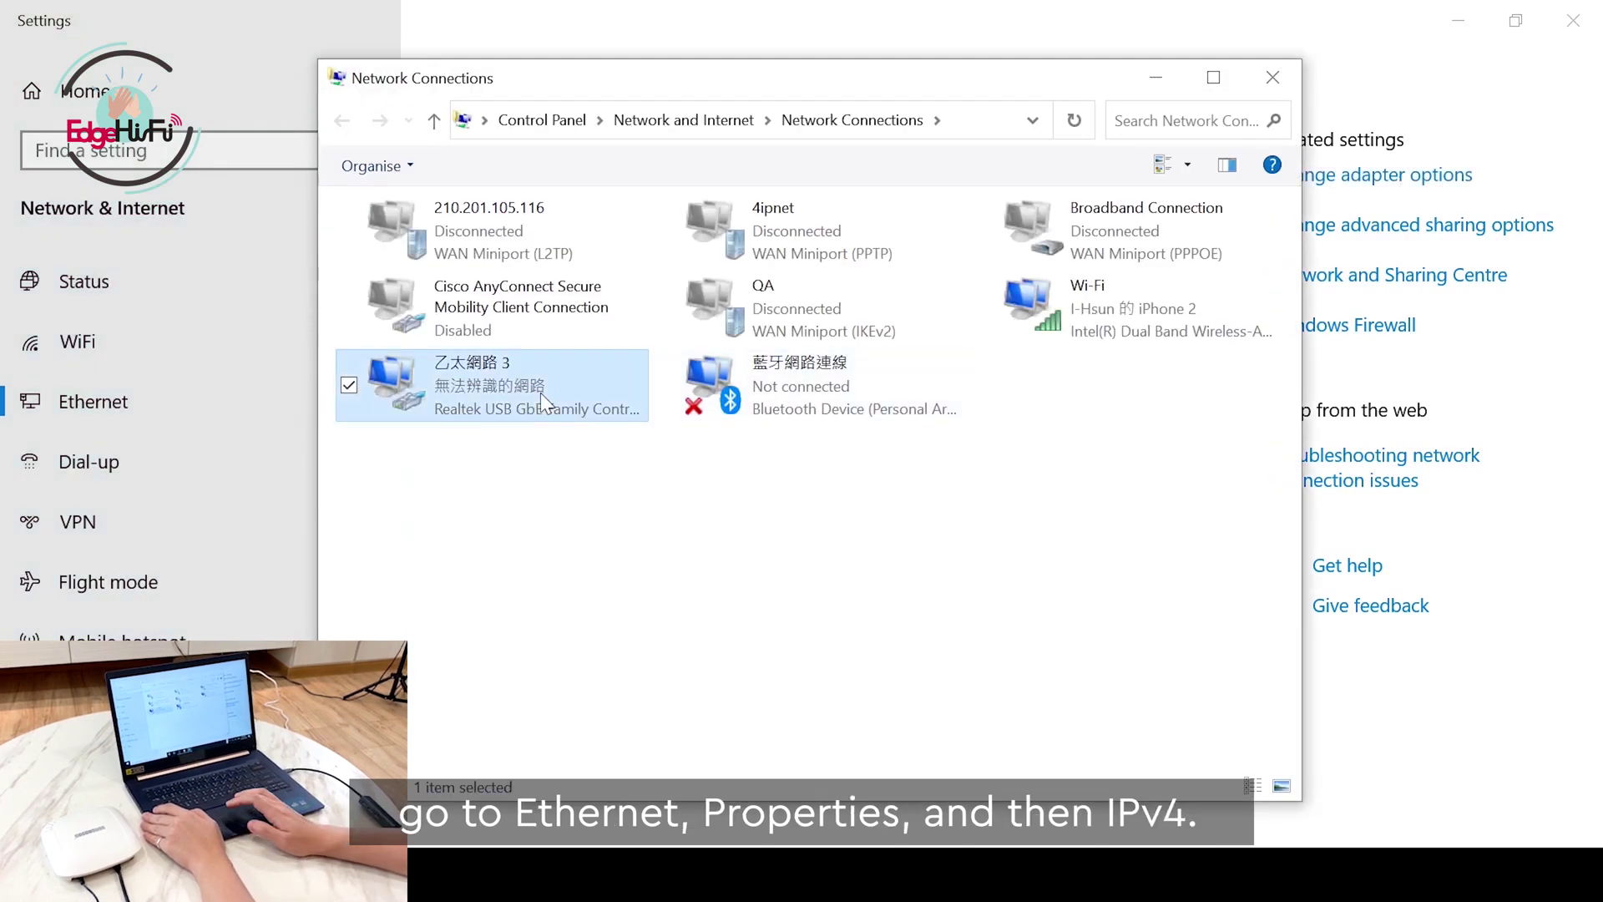
click(672, 645)
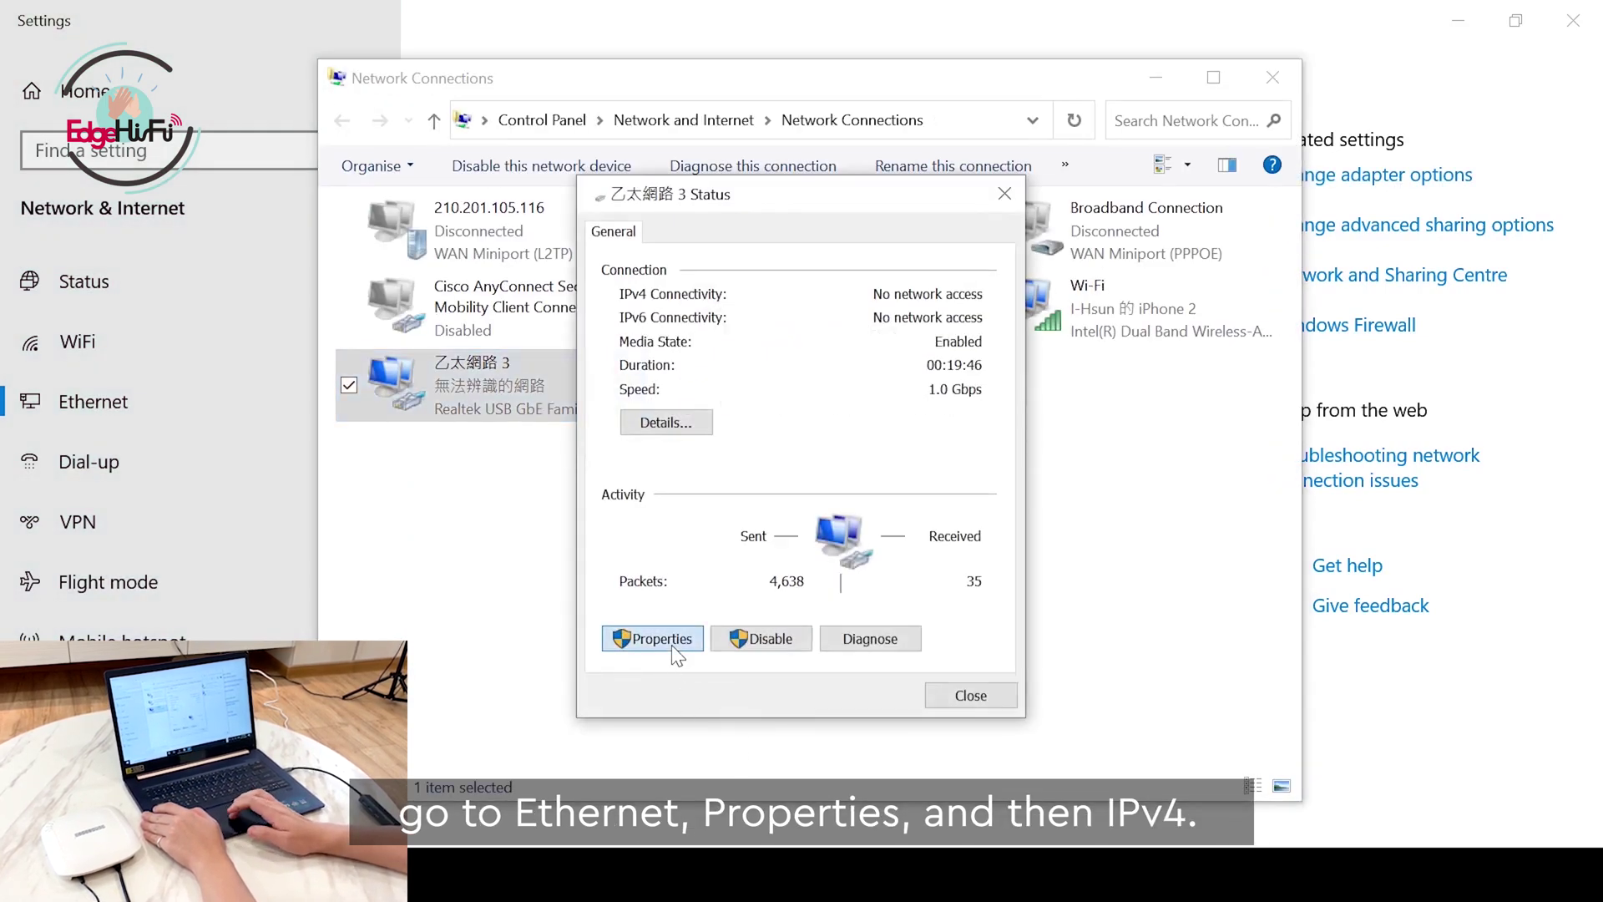
double_click(779, 519)
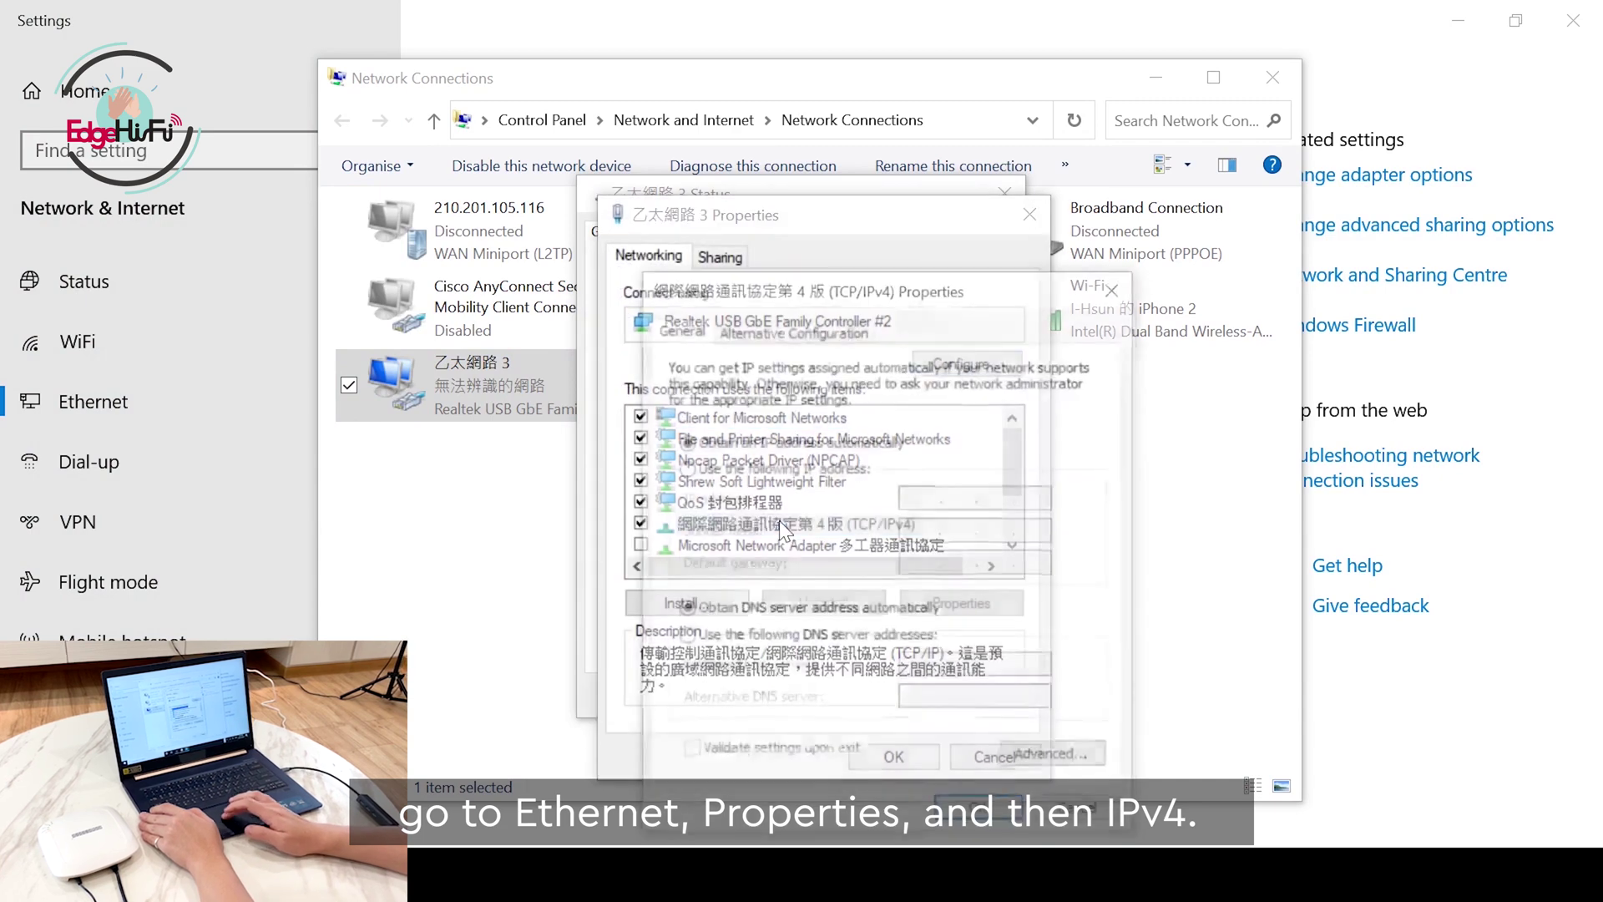
click(720, 474)
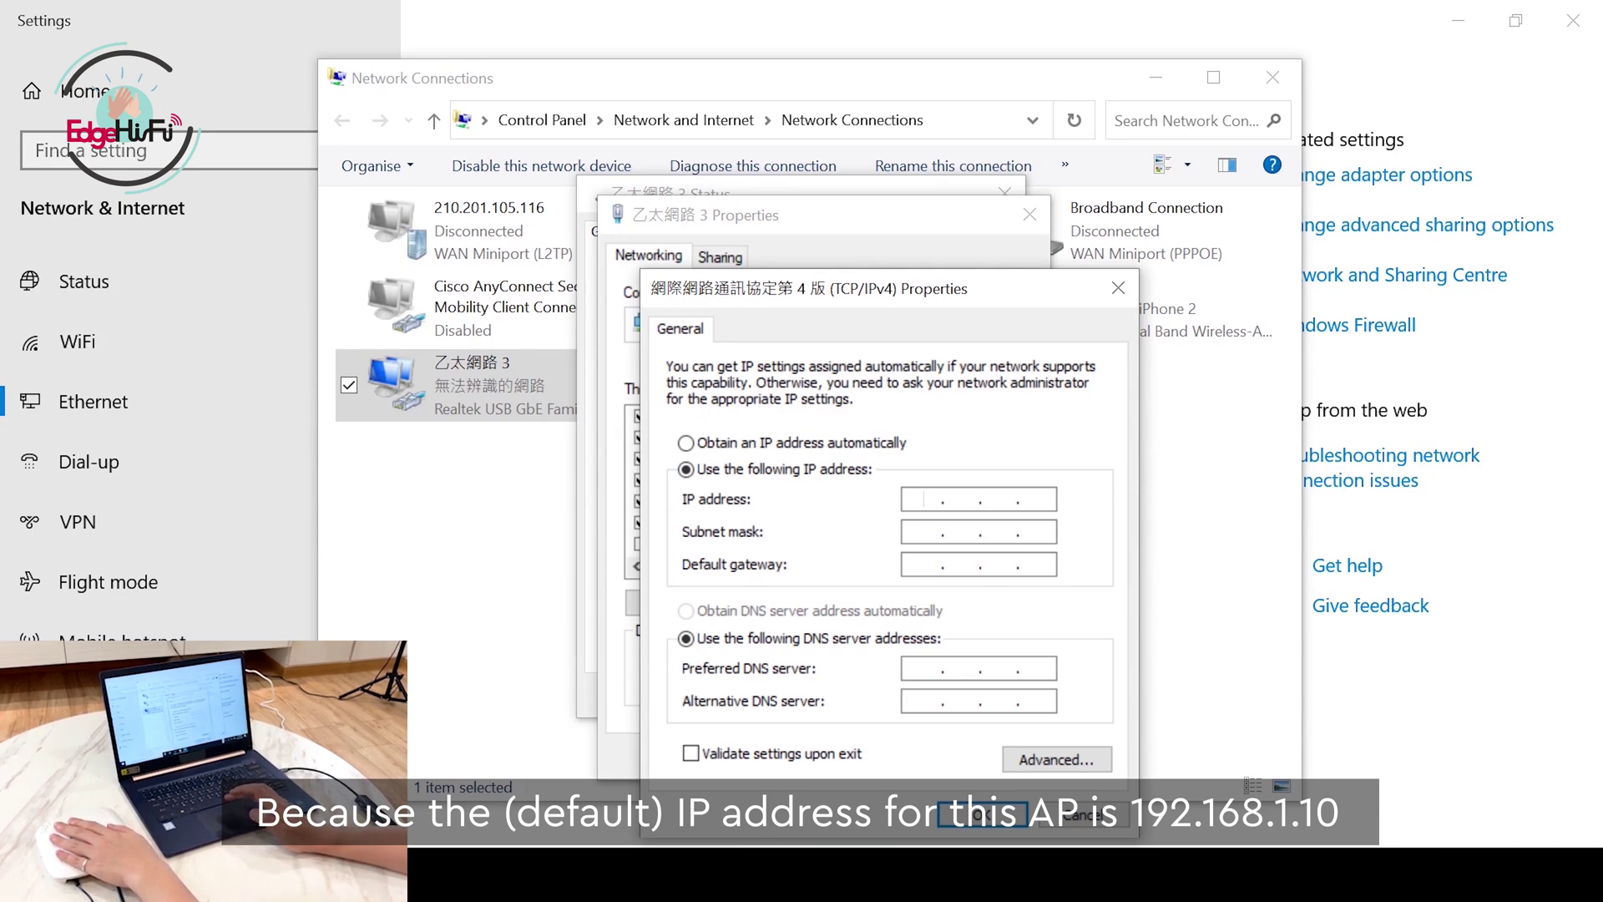
text(192 . 168 . )
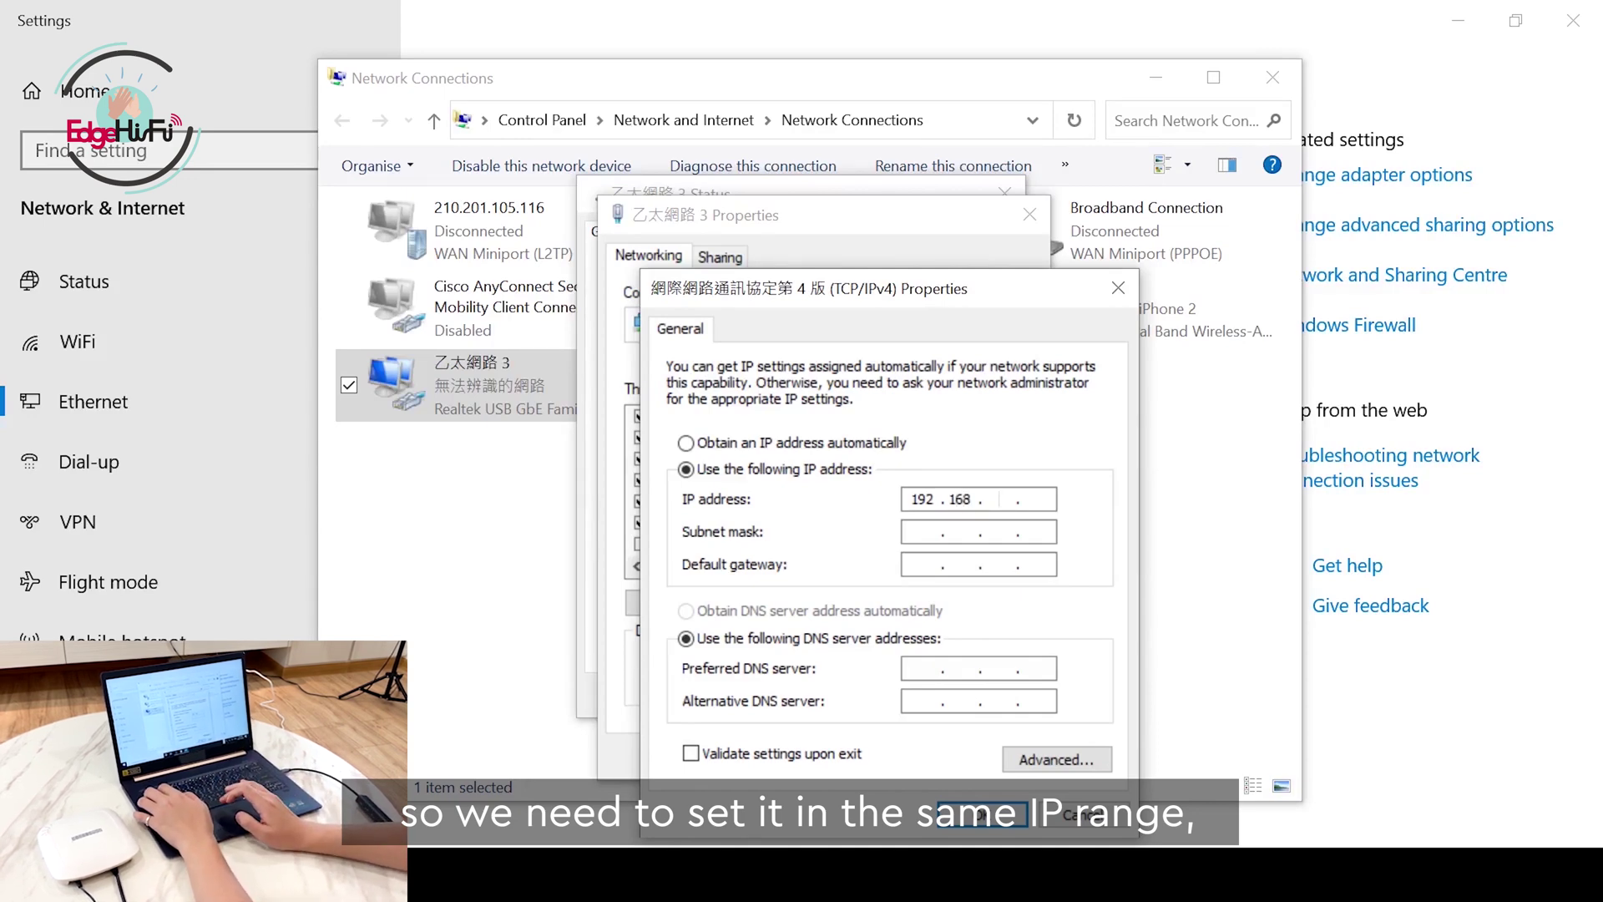
text(1 )
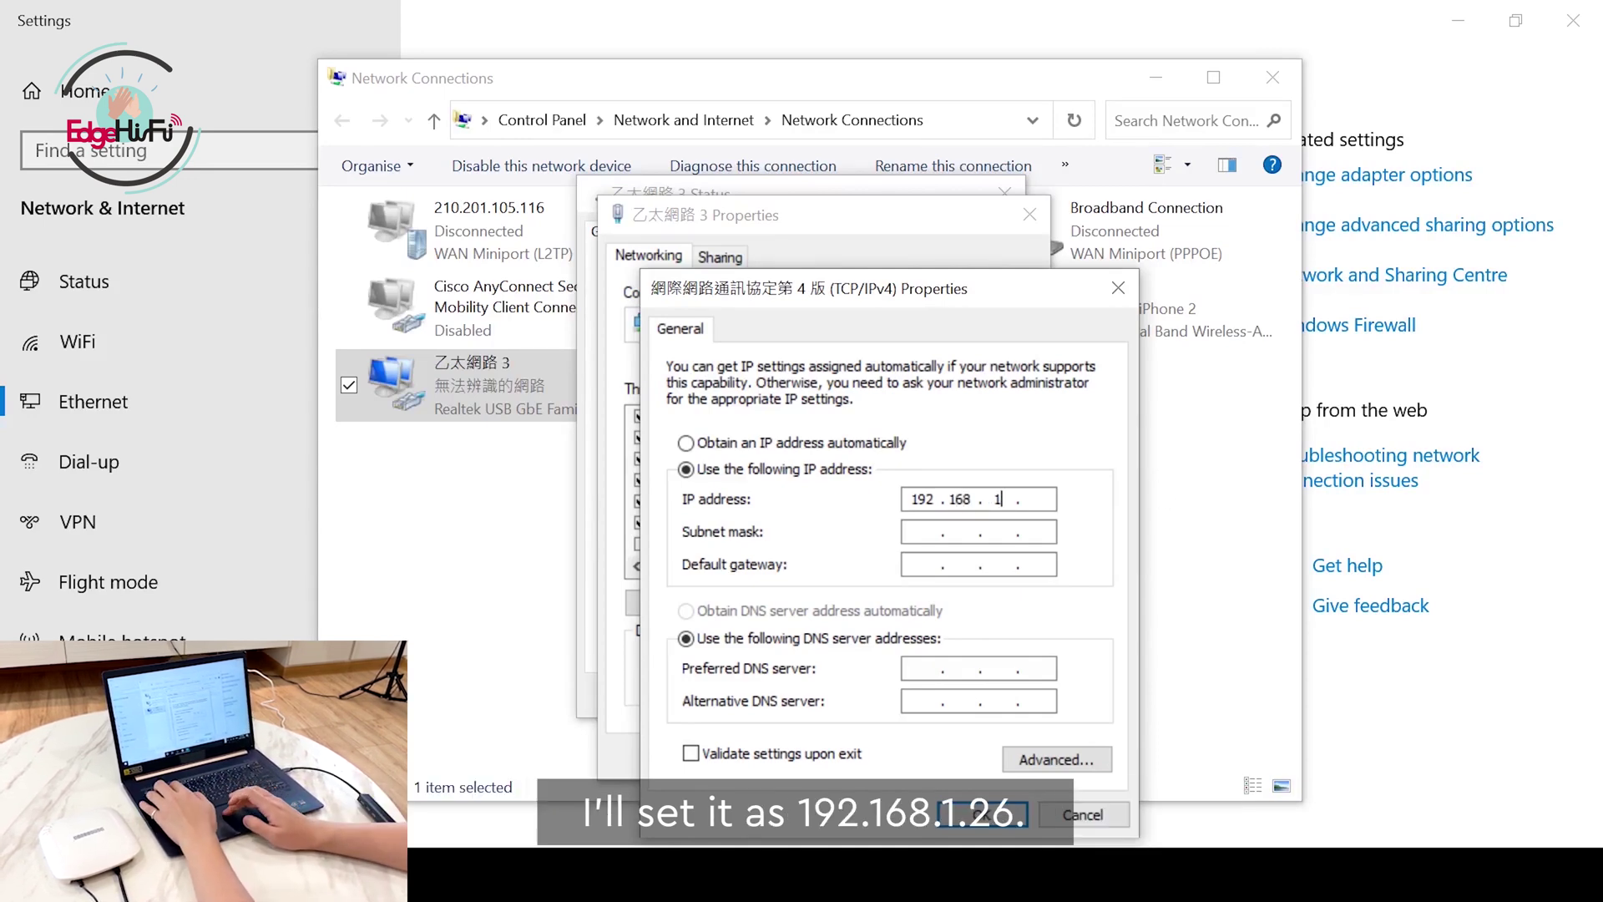
text(. 26)
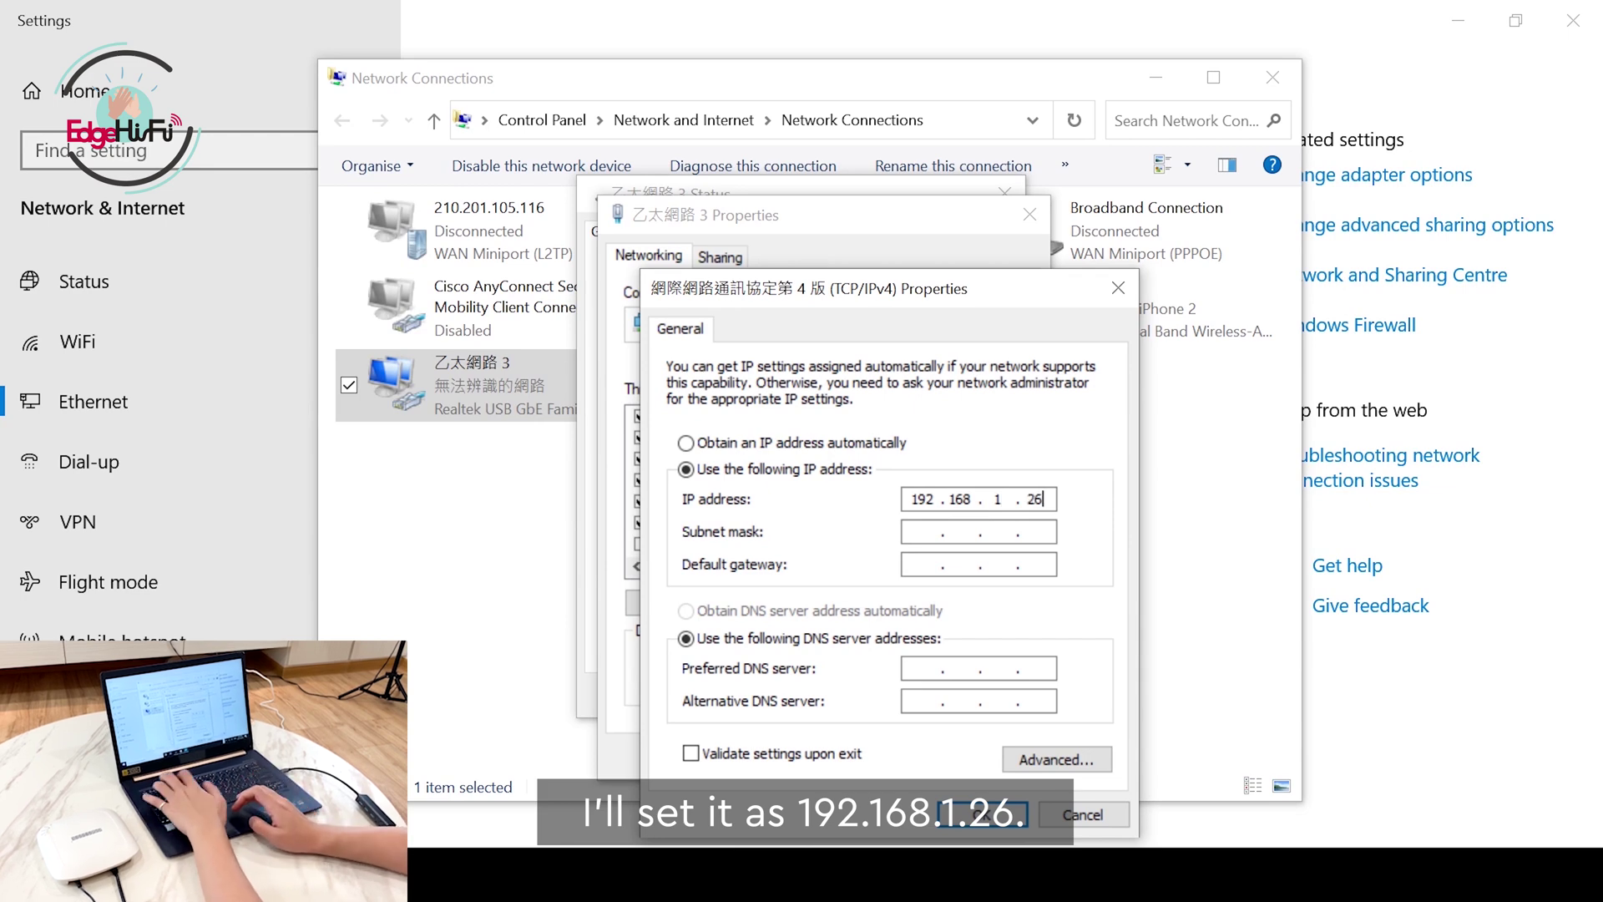
click(918, 531)
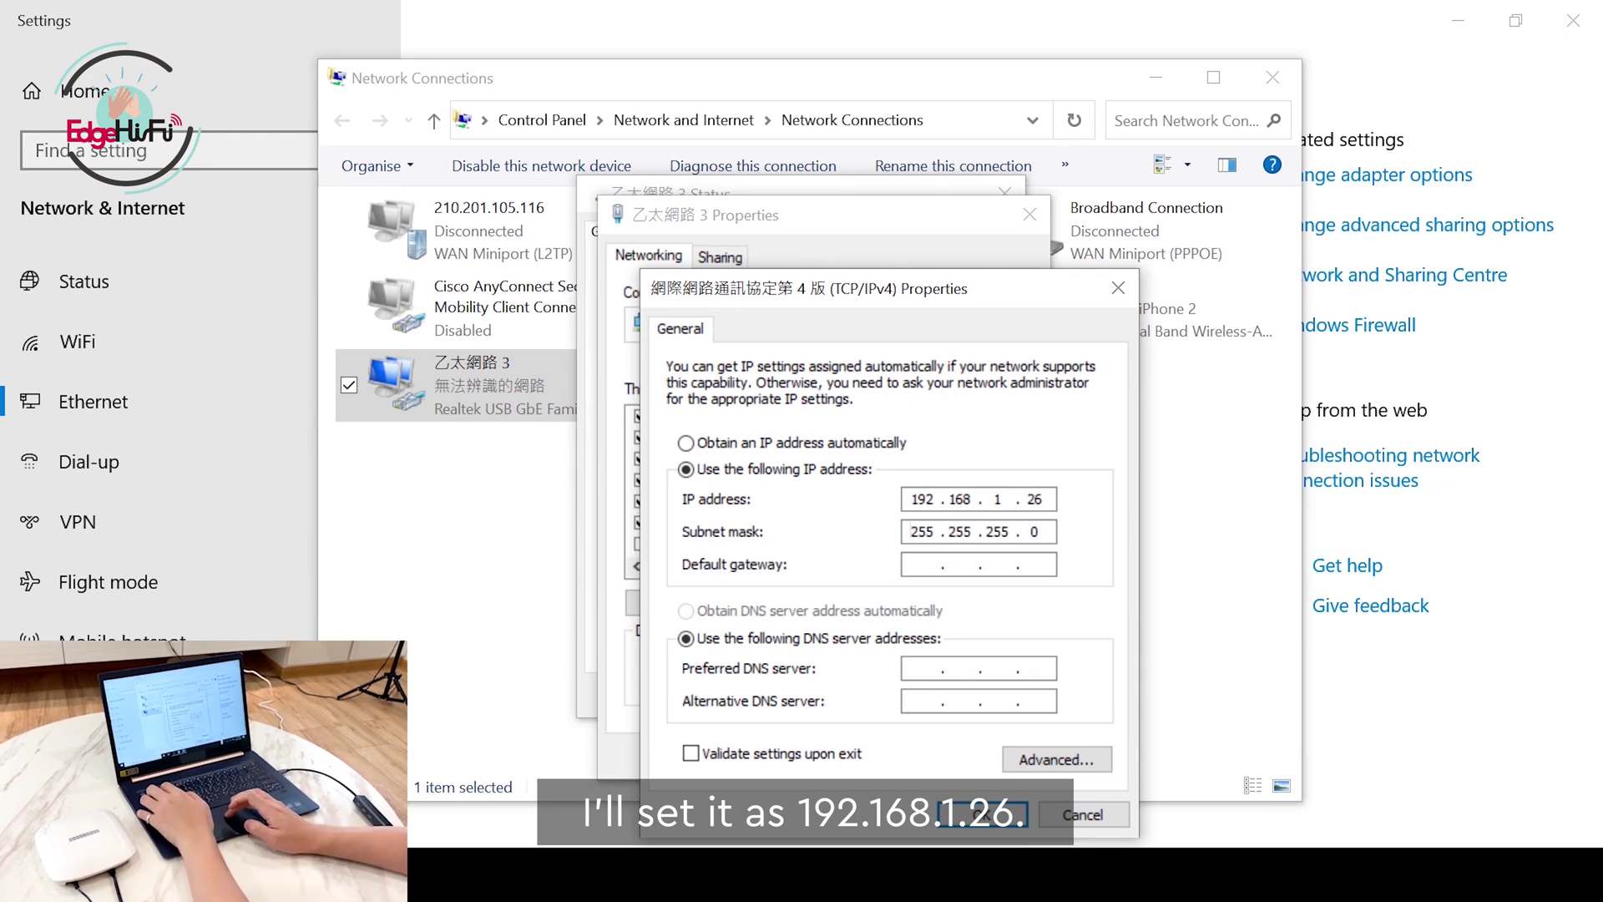
key(BackSpace)
key(BackSpace)
key(BackSpace)
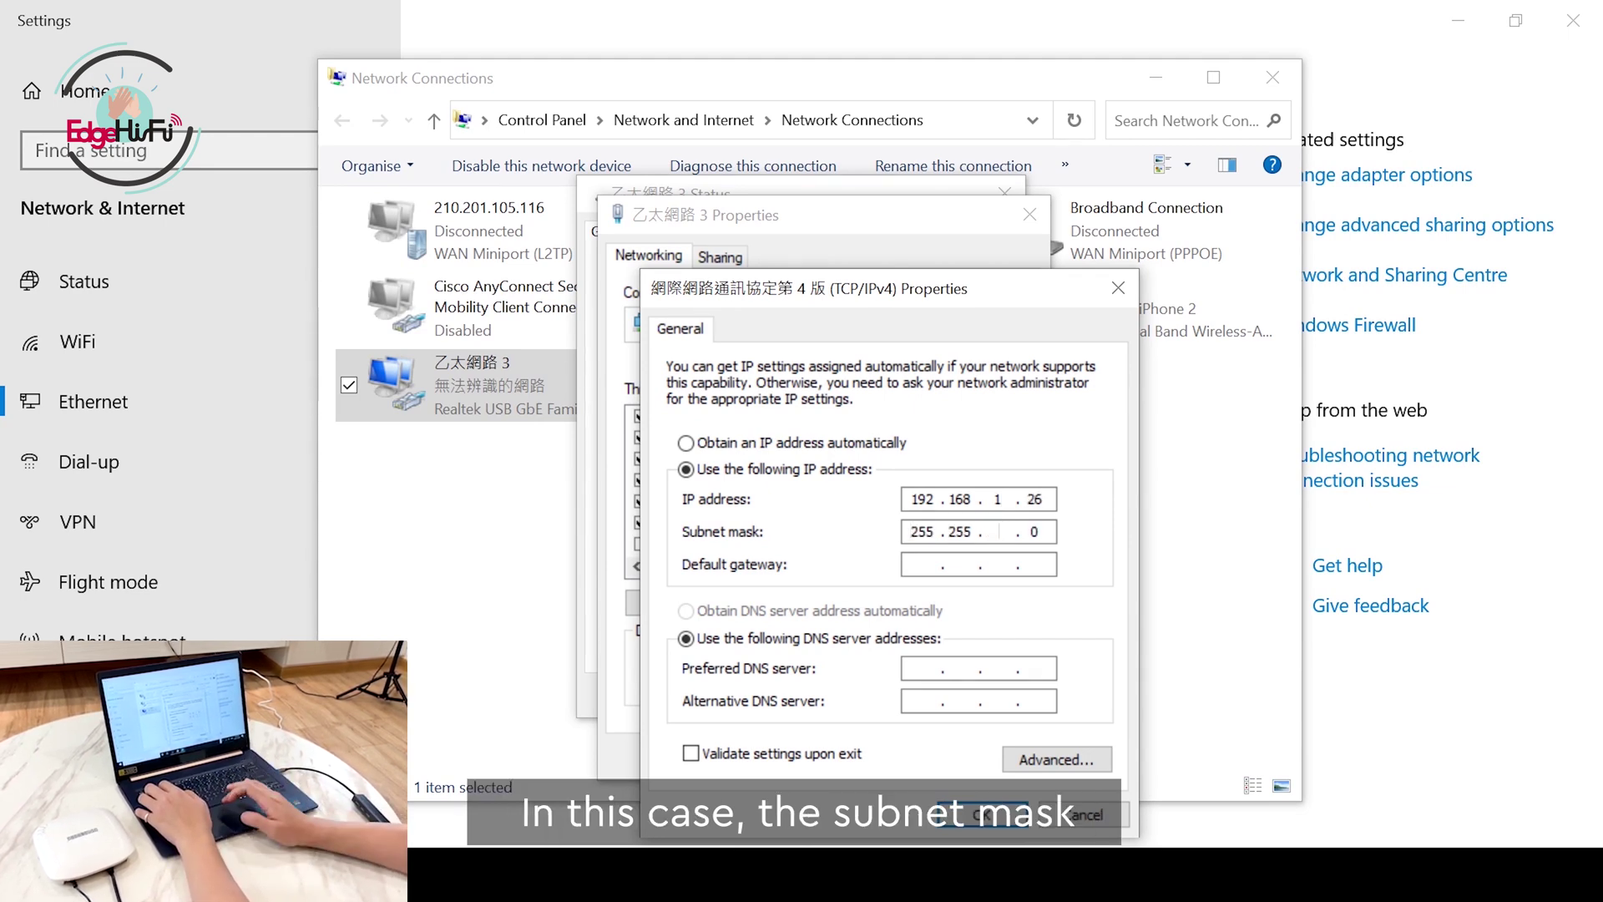
text(0)
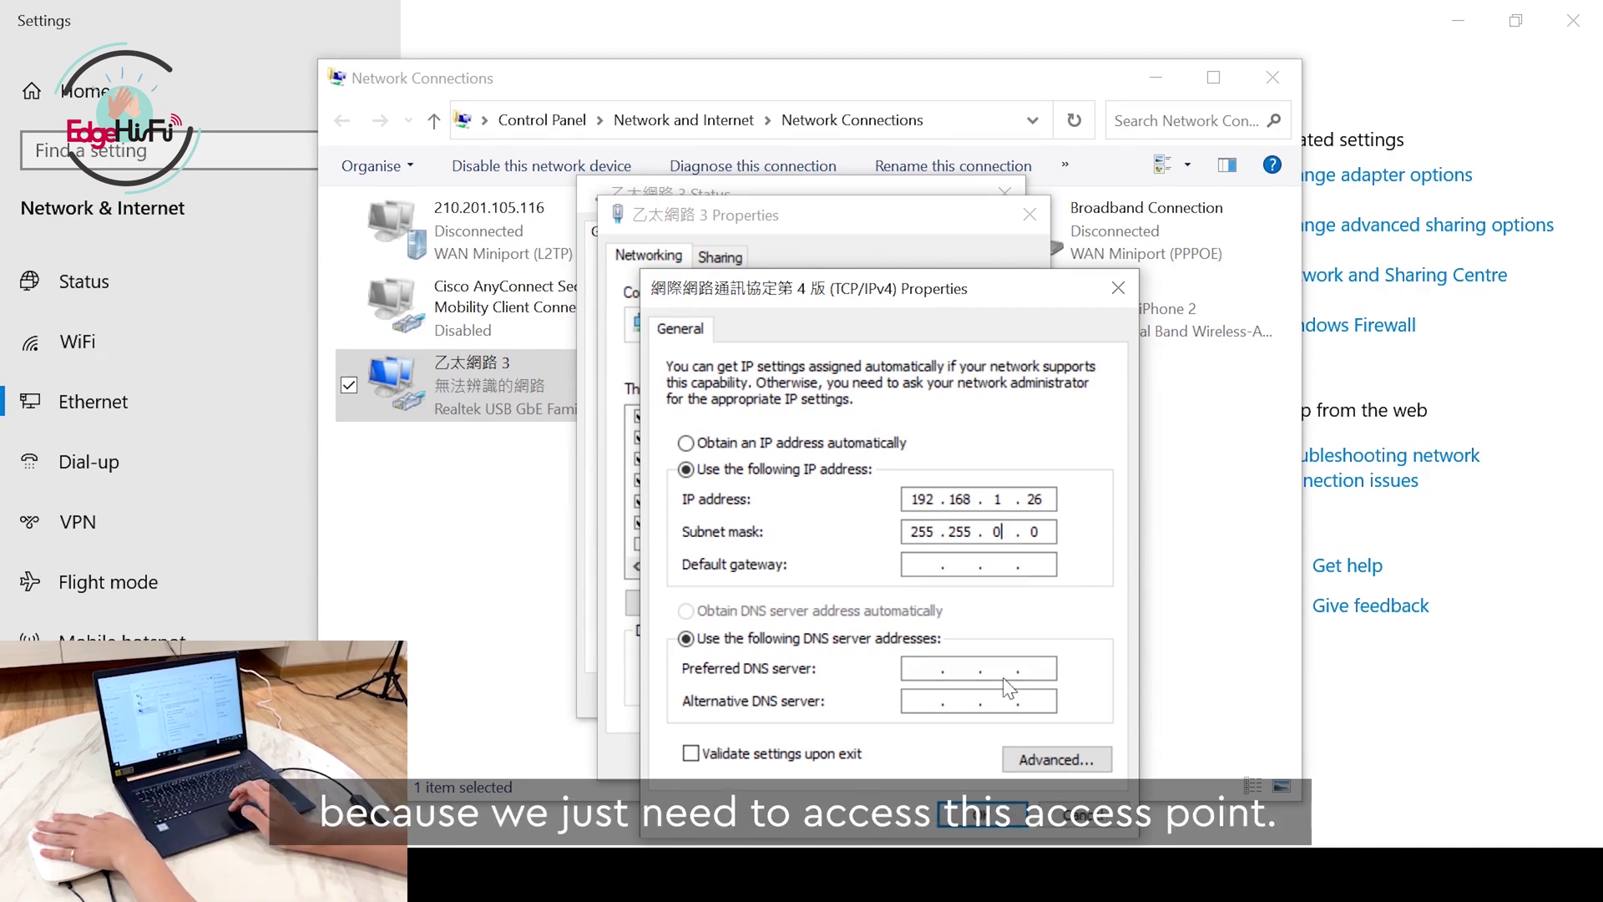
click(992, 816)
click(915, 754)
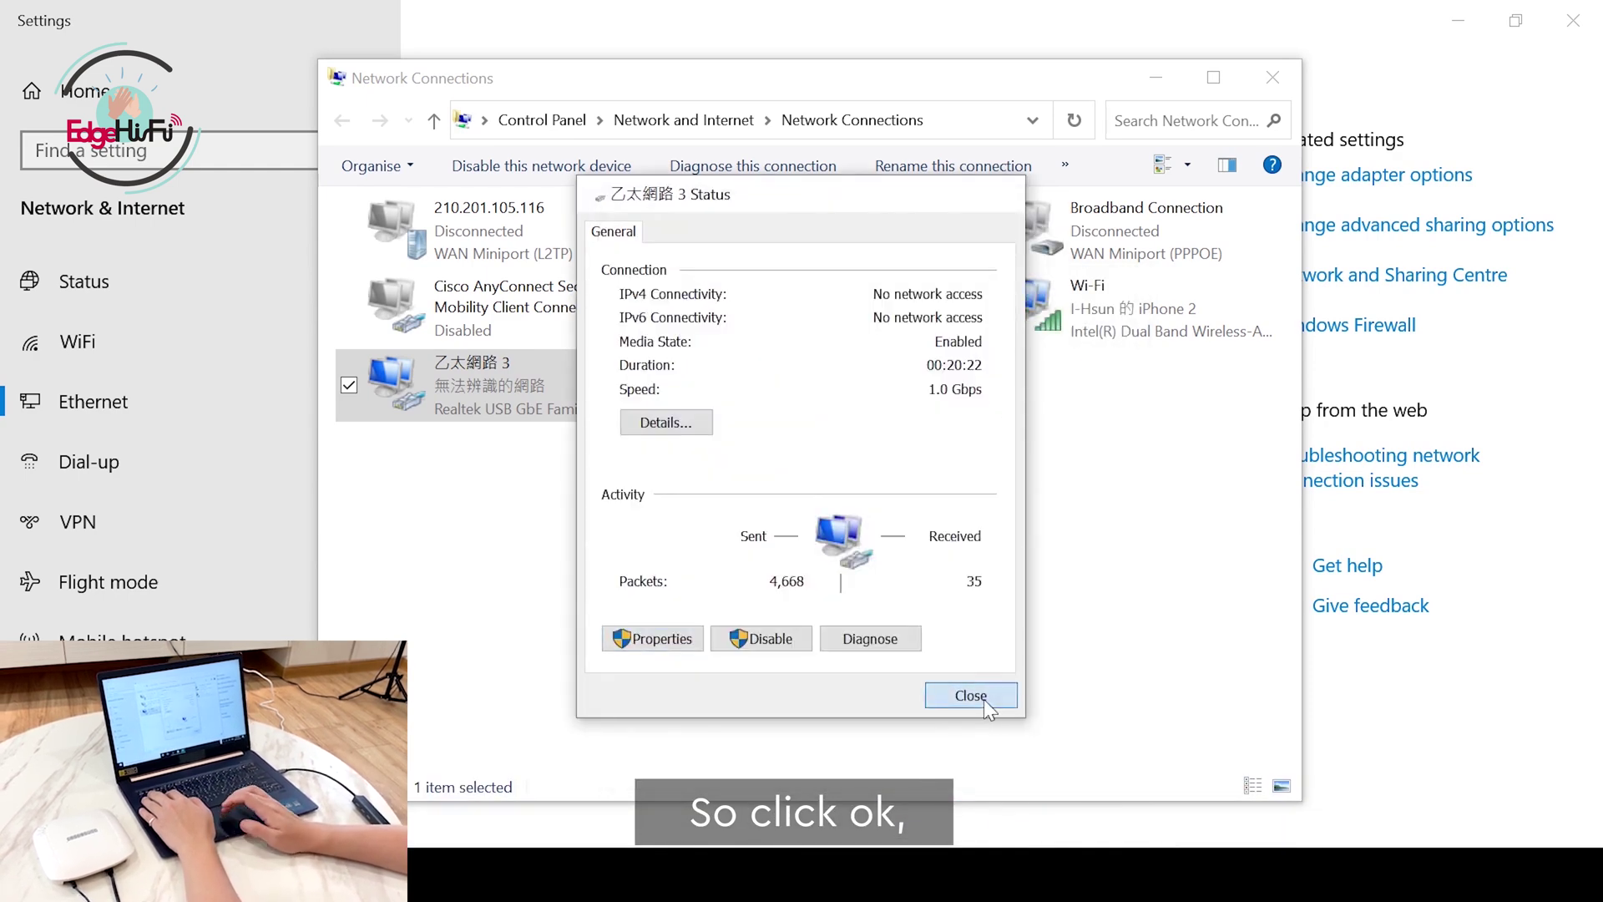
Step: Close the Ethernet status dialog and the Network Connections window
click(981, 698)
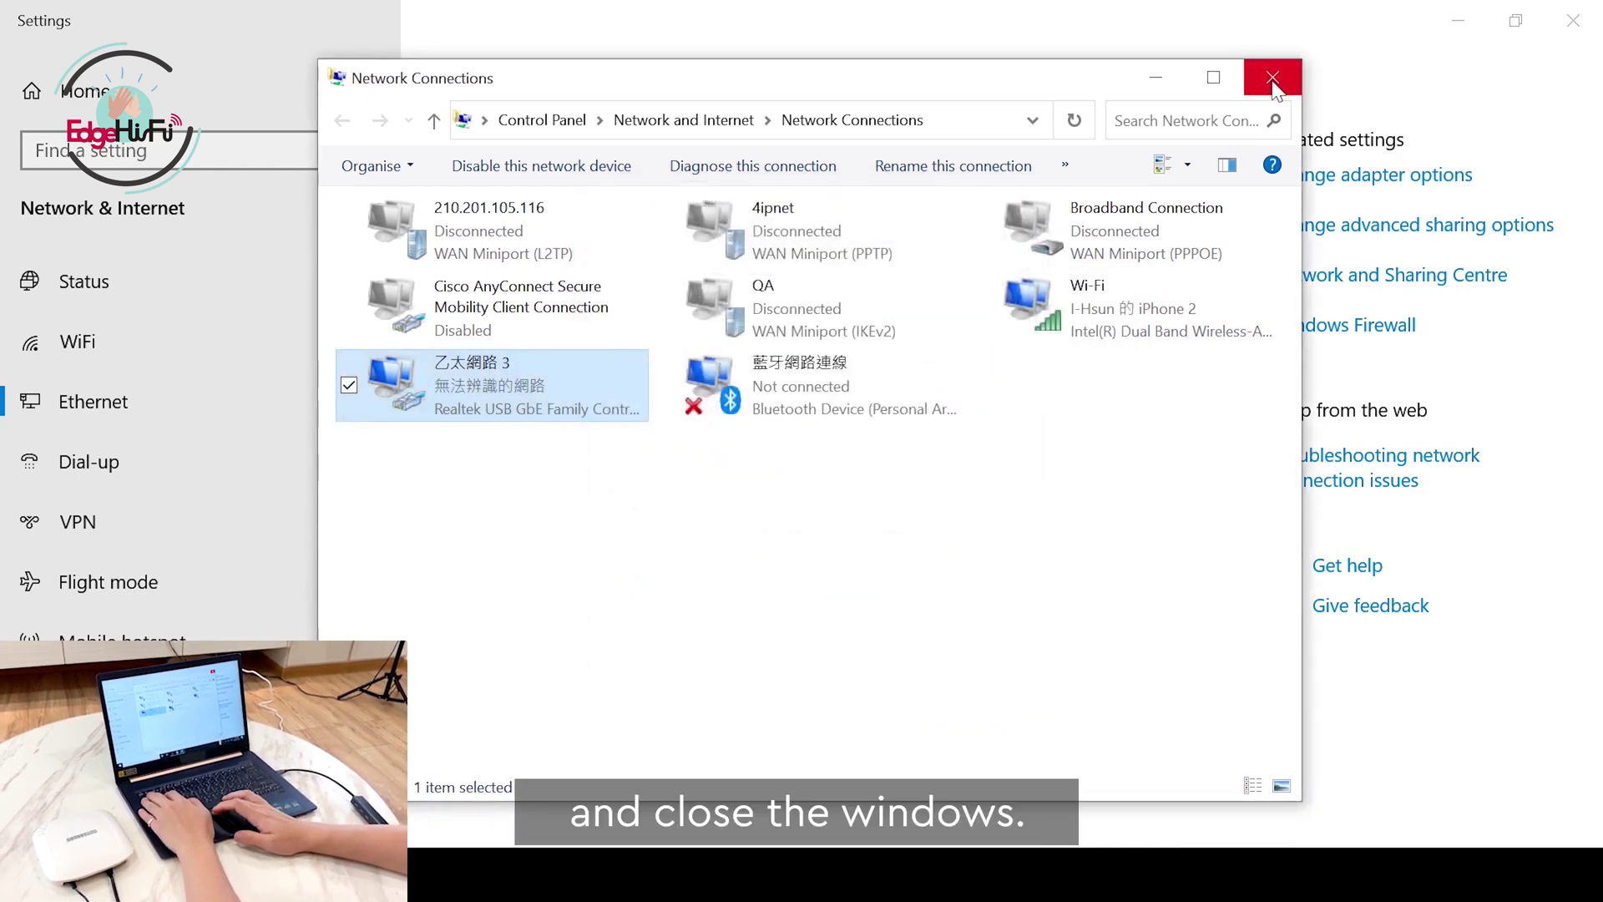
click(1272, 76)
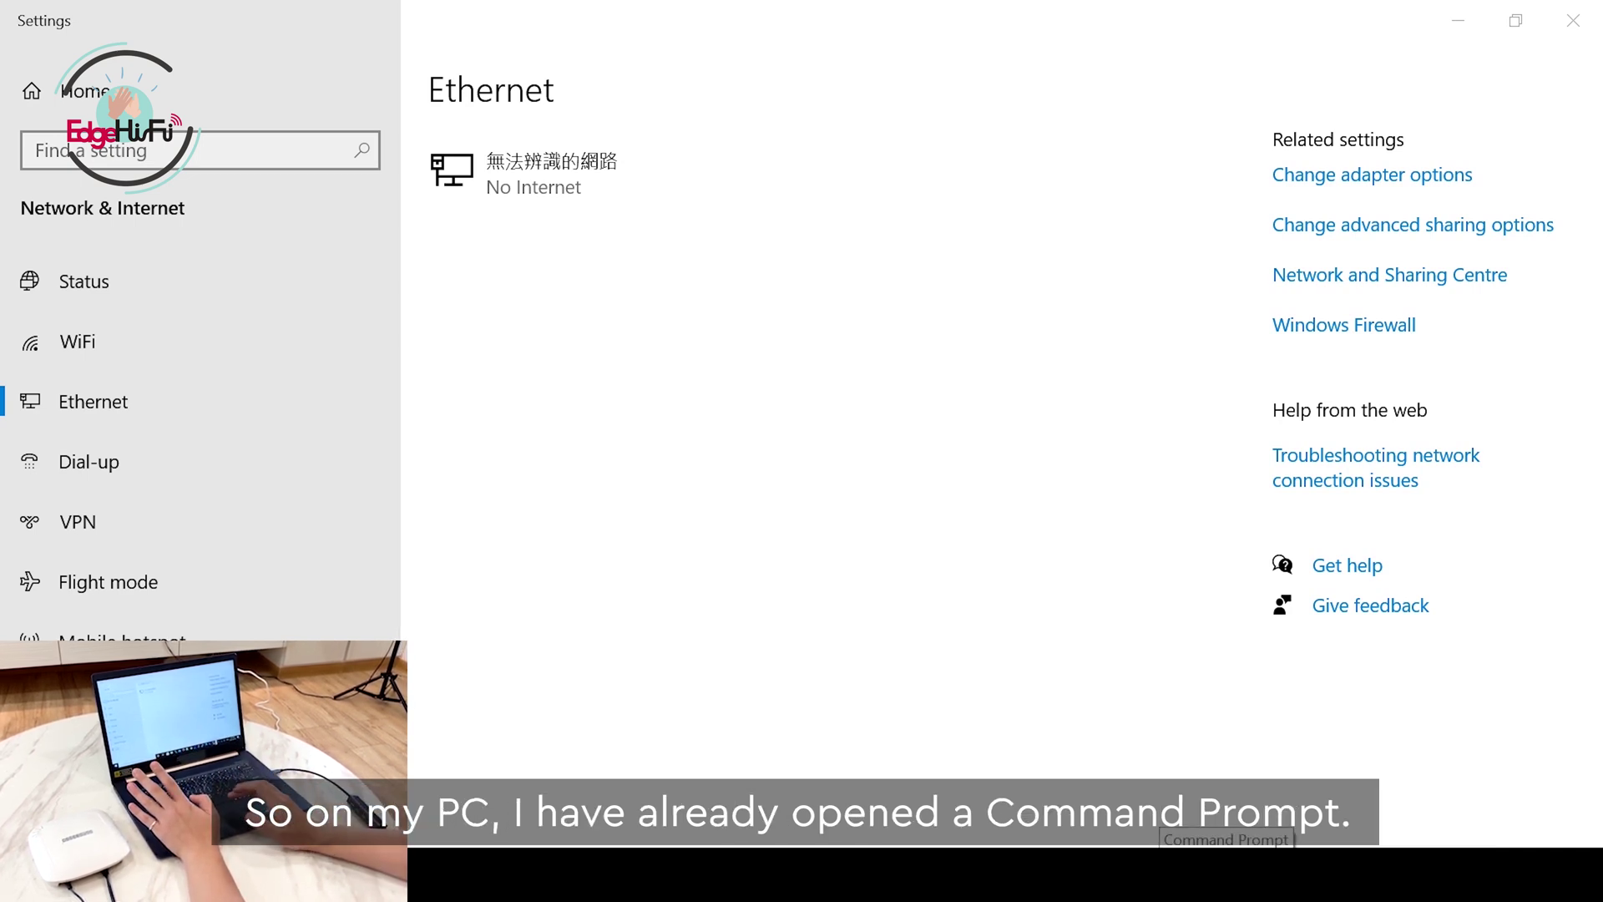
Step: Run 'ping 192.168.1.10' in Command Prompt to check the access point responds
click(1226, 875)
click(941, 707)
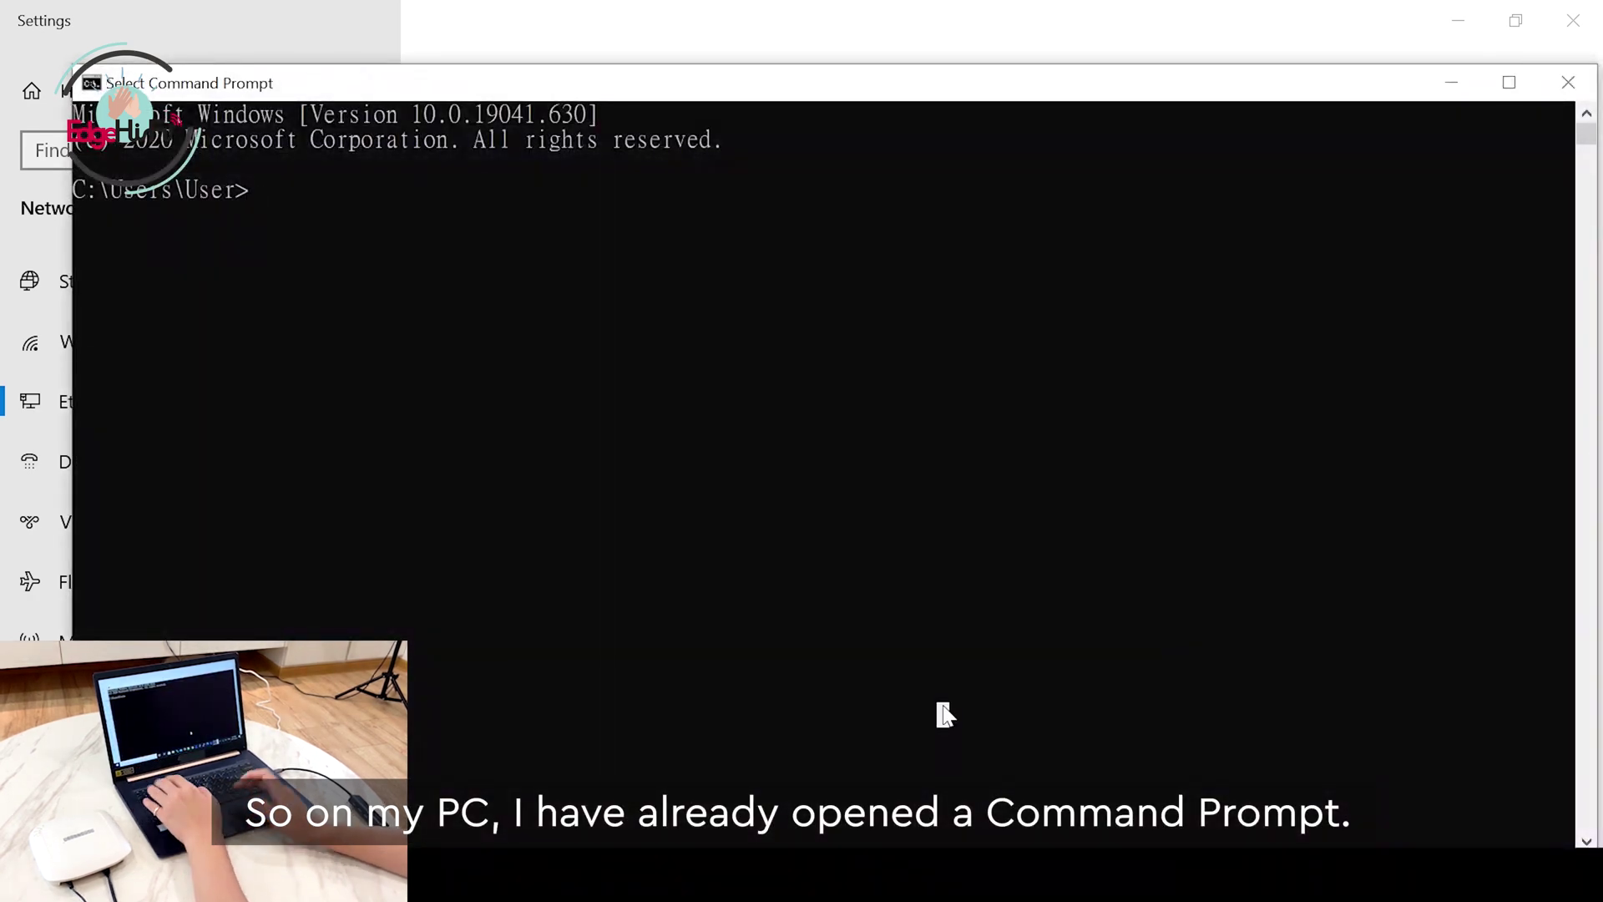
text(ping 192.168)
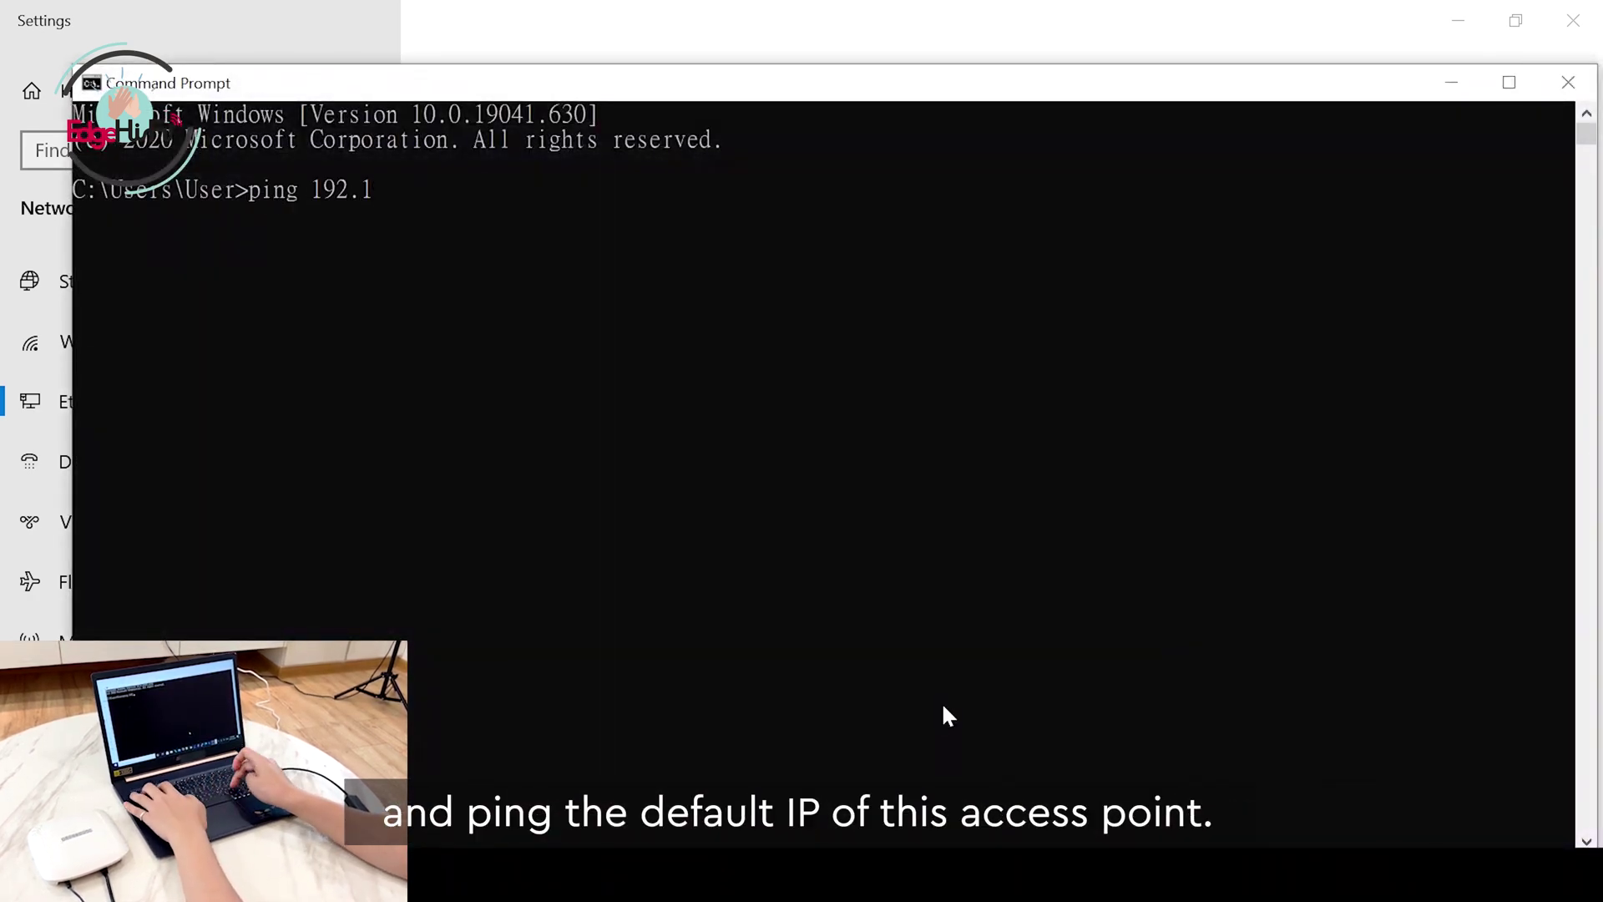
text(.1.10)
key(Return)
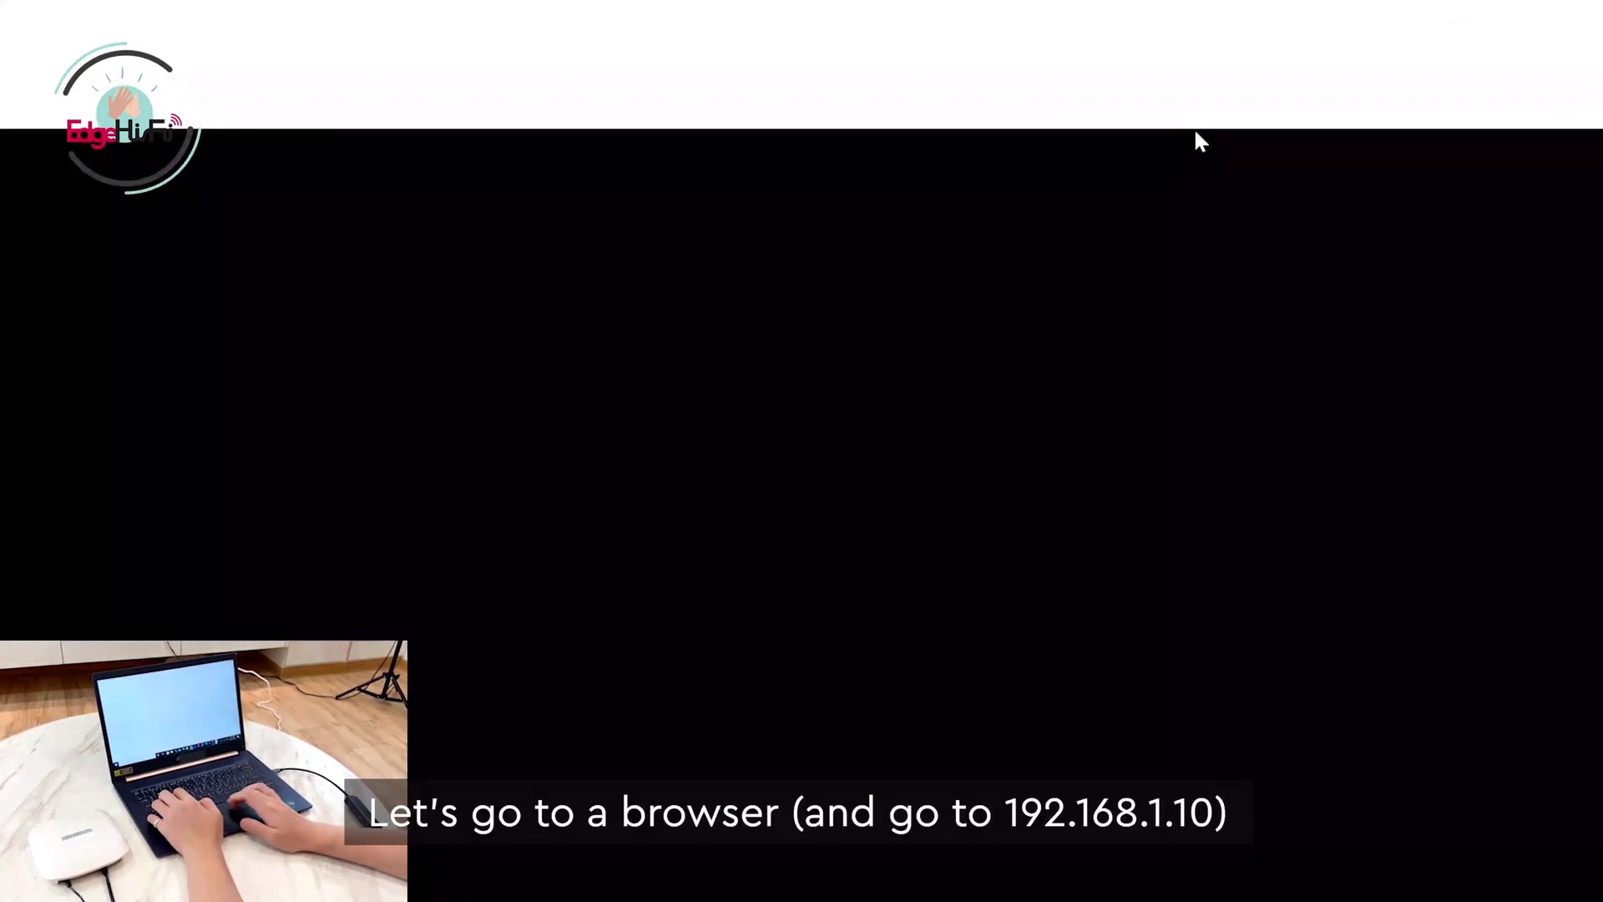
Step: Load the access point login page at 192.168.1.10, correcting the autocompleted 192.168.1.101
text(192.16)
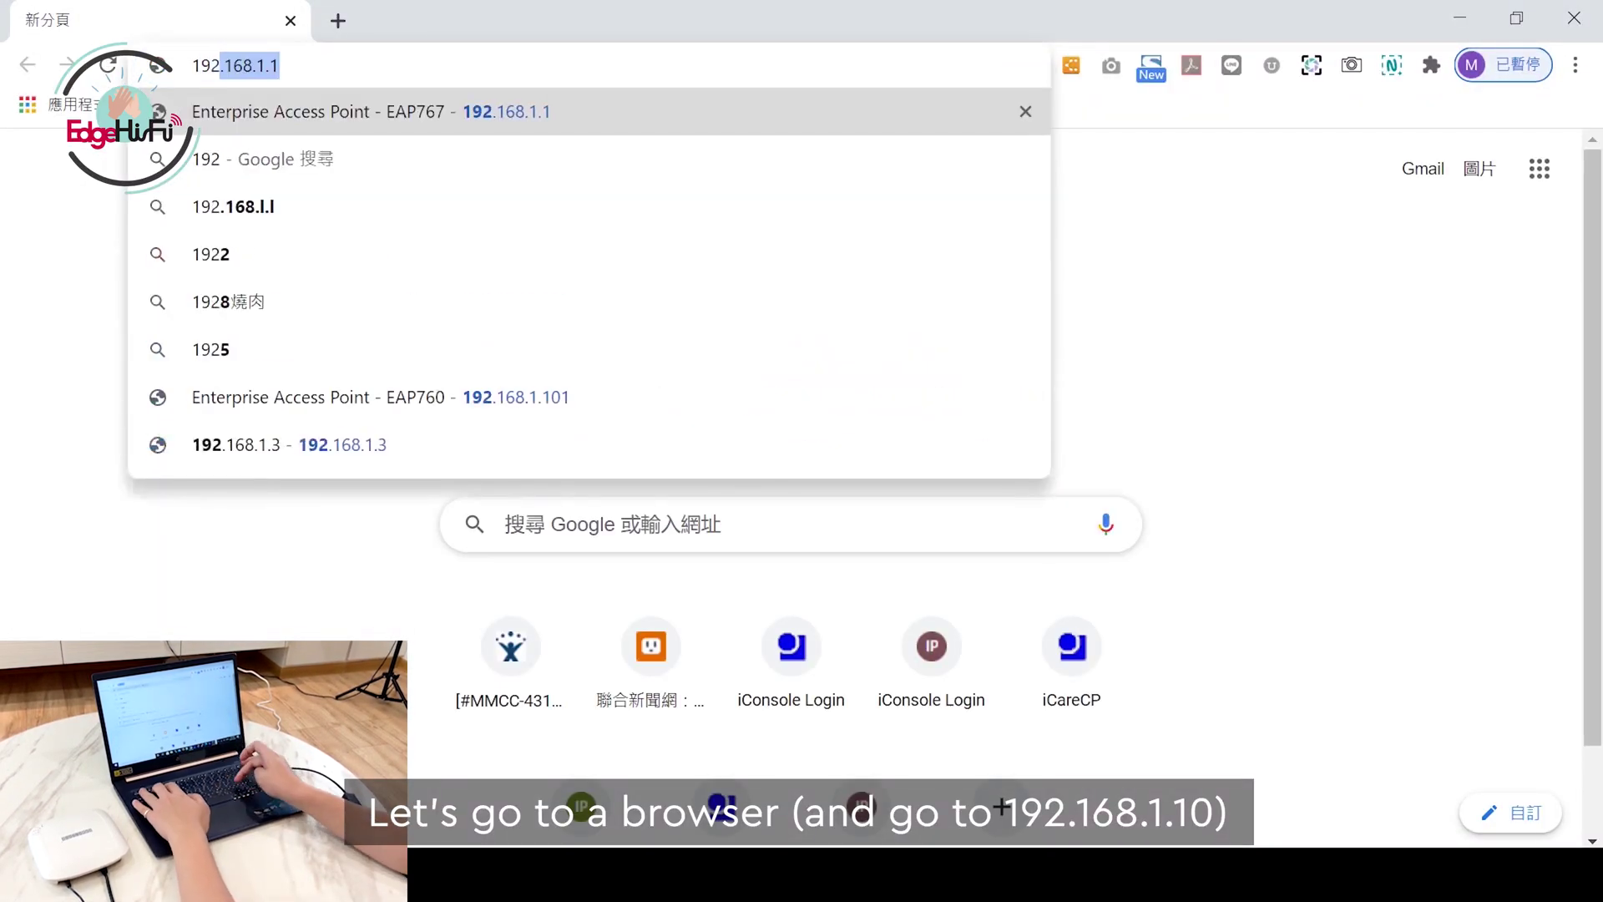
text(8.1.10)
key(Return)
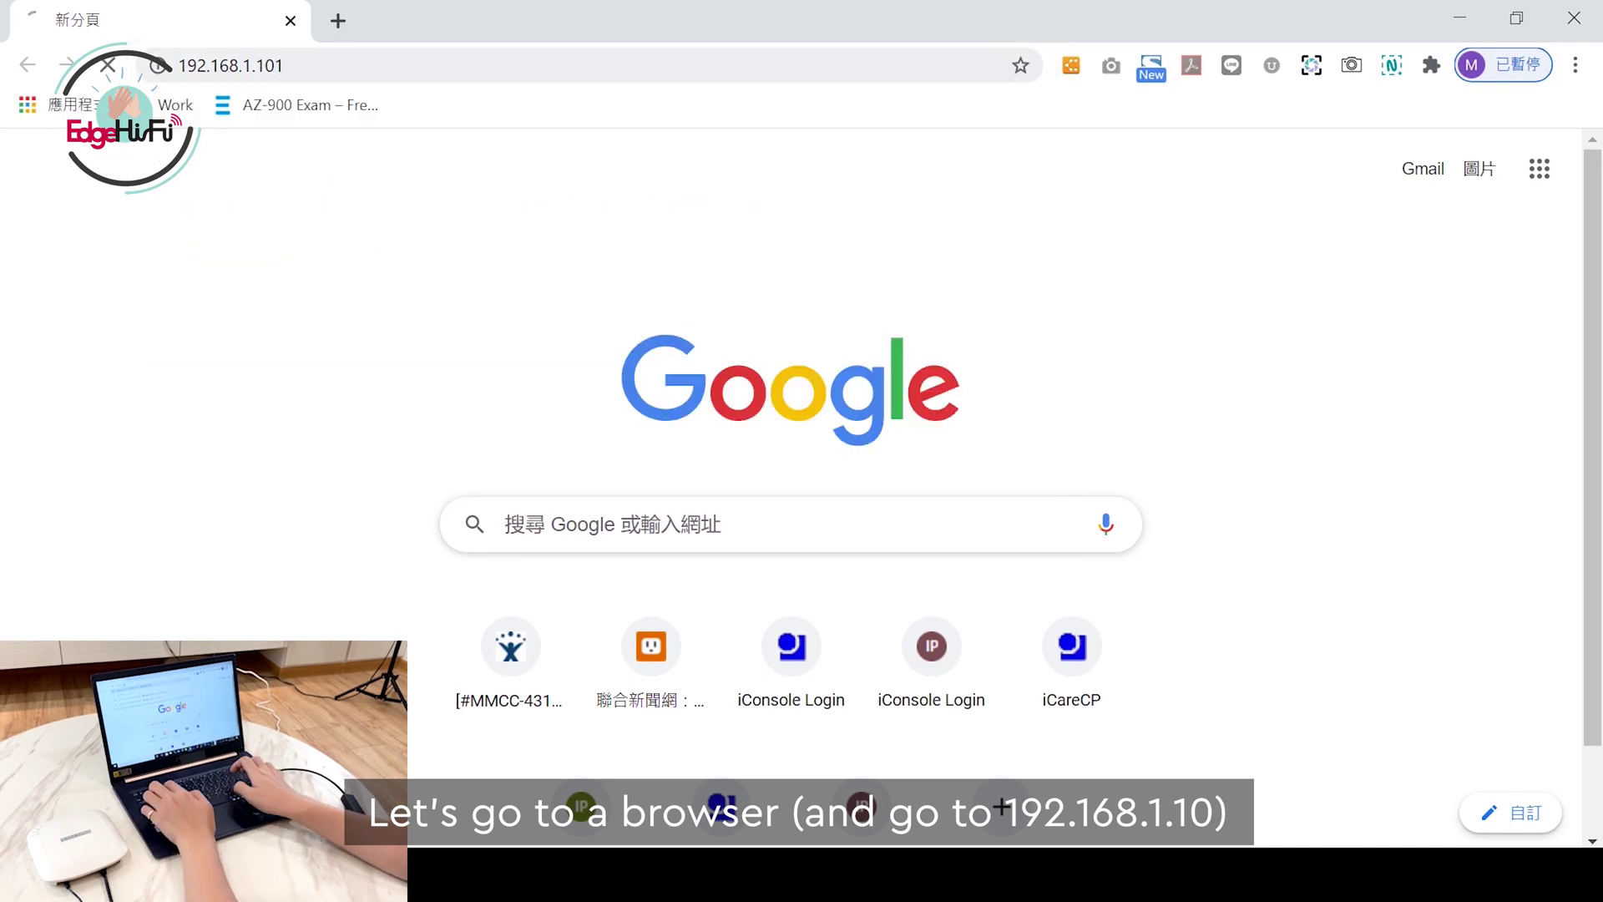
key(ctrl+l)
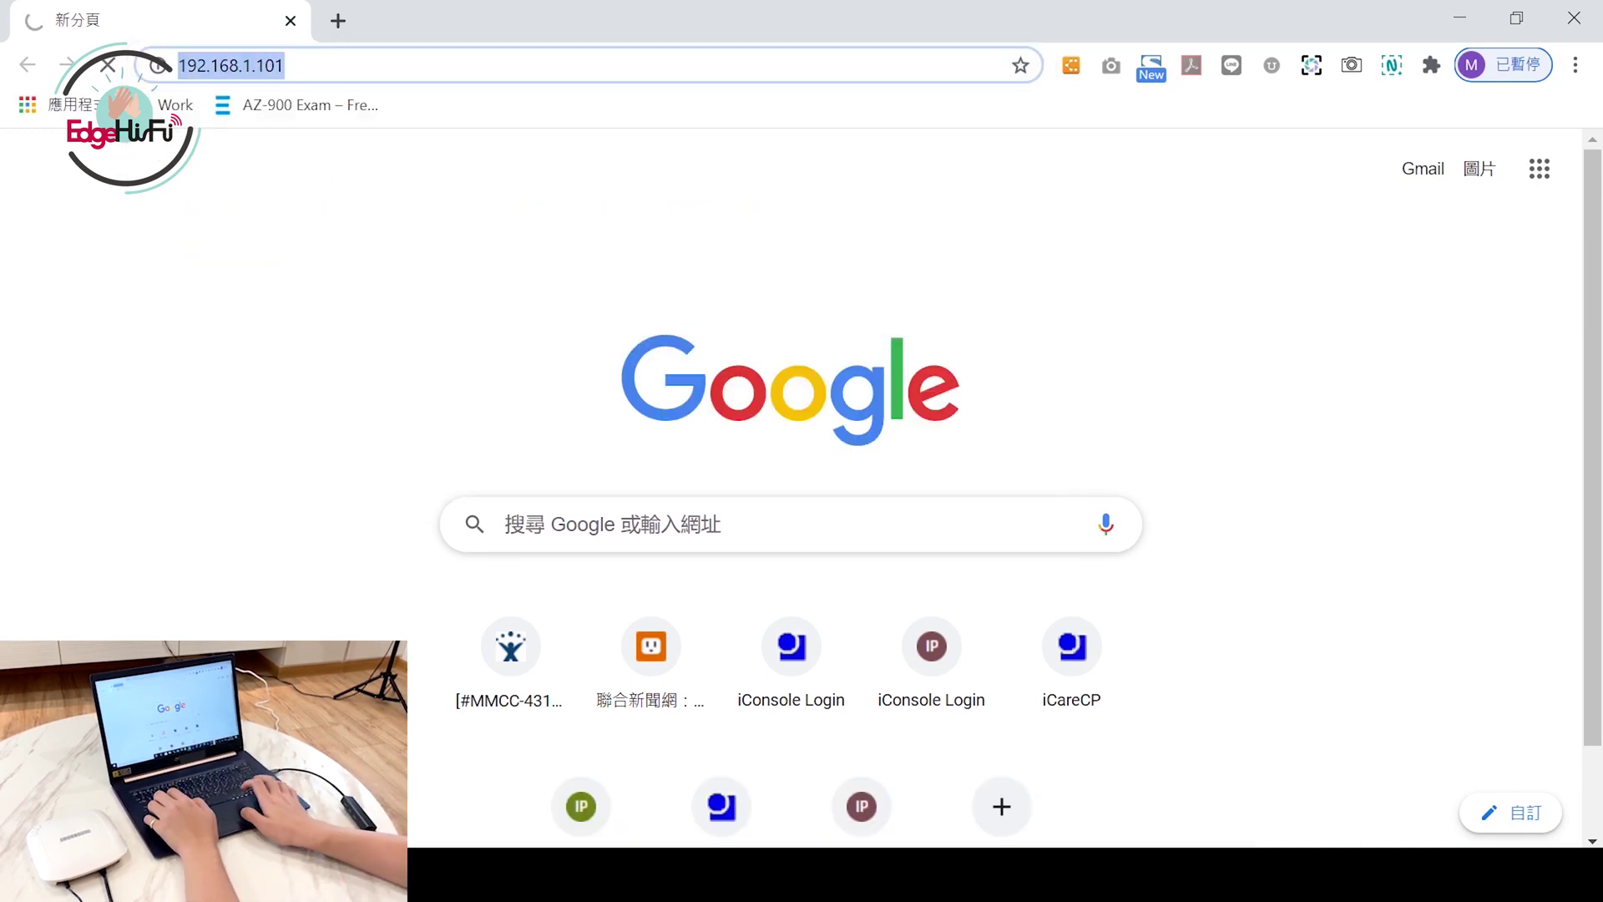
key(End)
key(BackSpace)
key(Return)
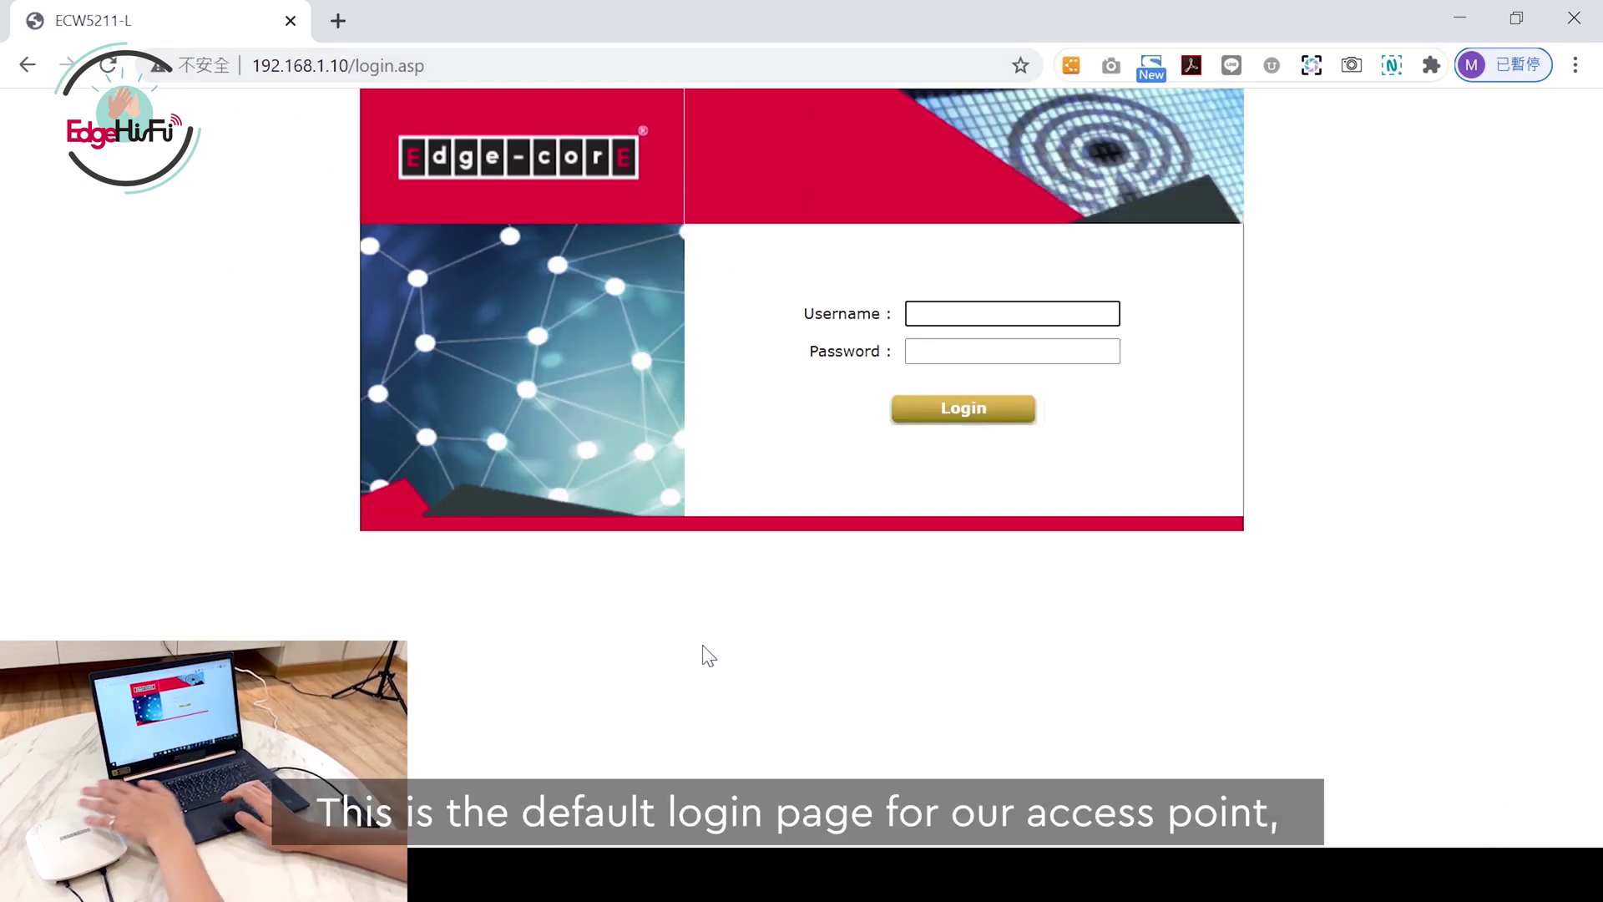
Step: Log in to the access point with the default admin username and password
key(Down)
key(Escape)
text(admin)
key(Tab)
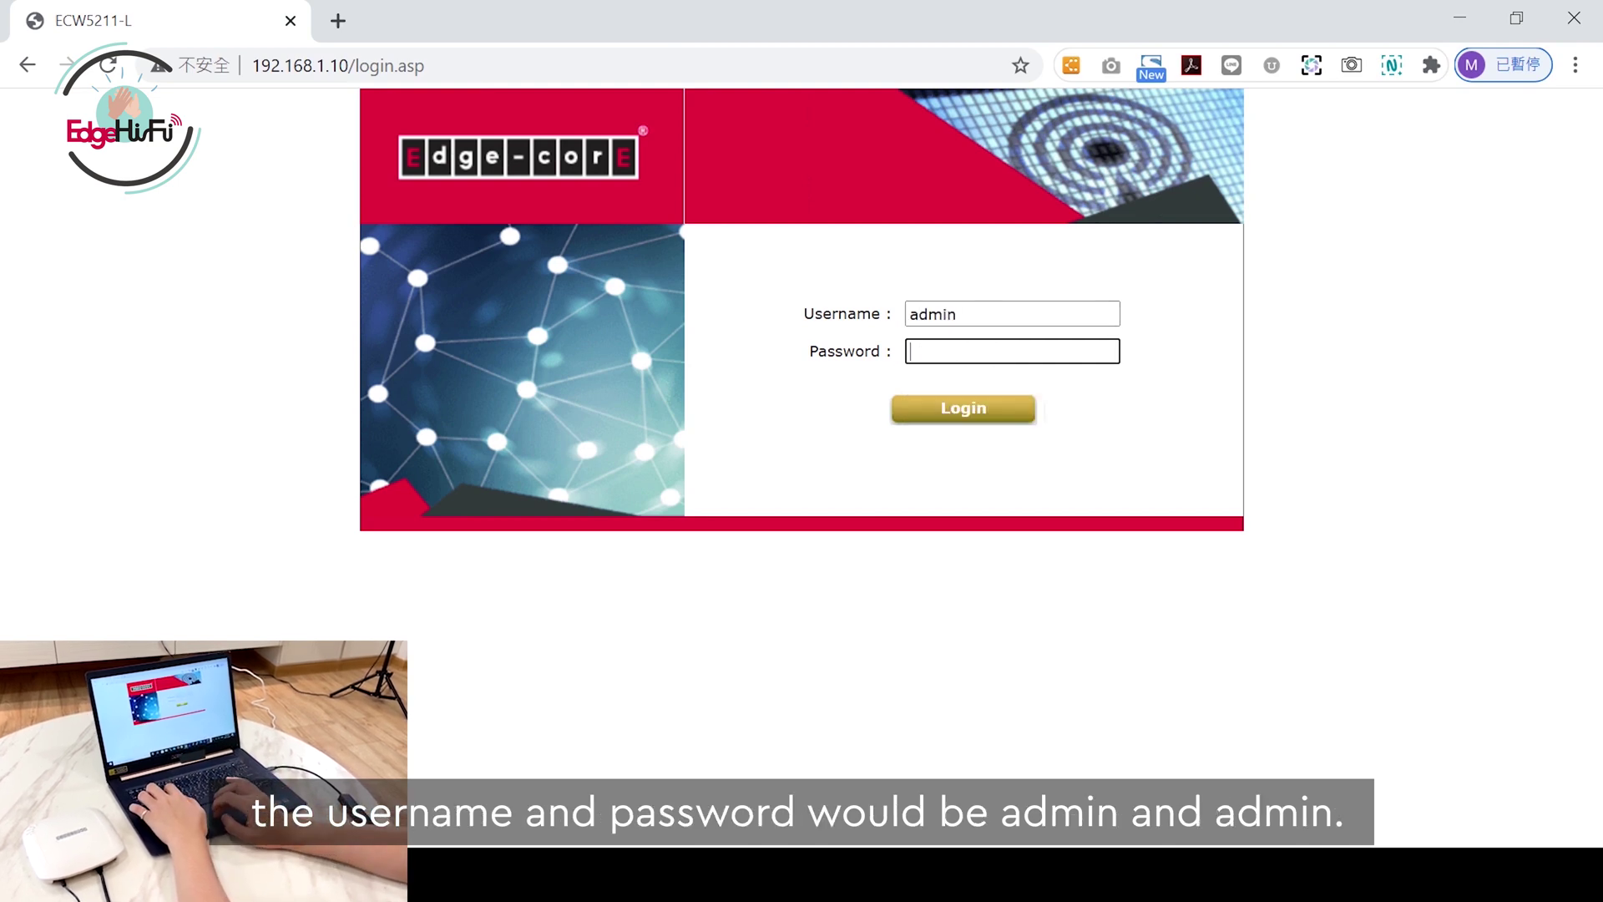
text(admin)
key(Return)
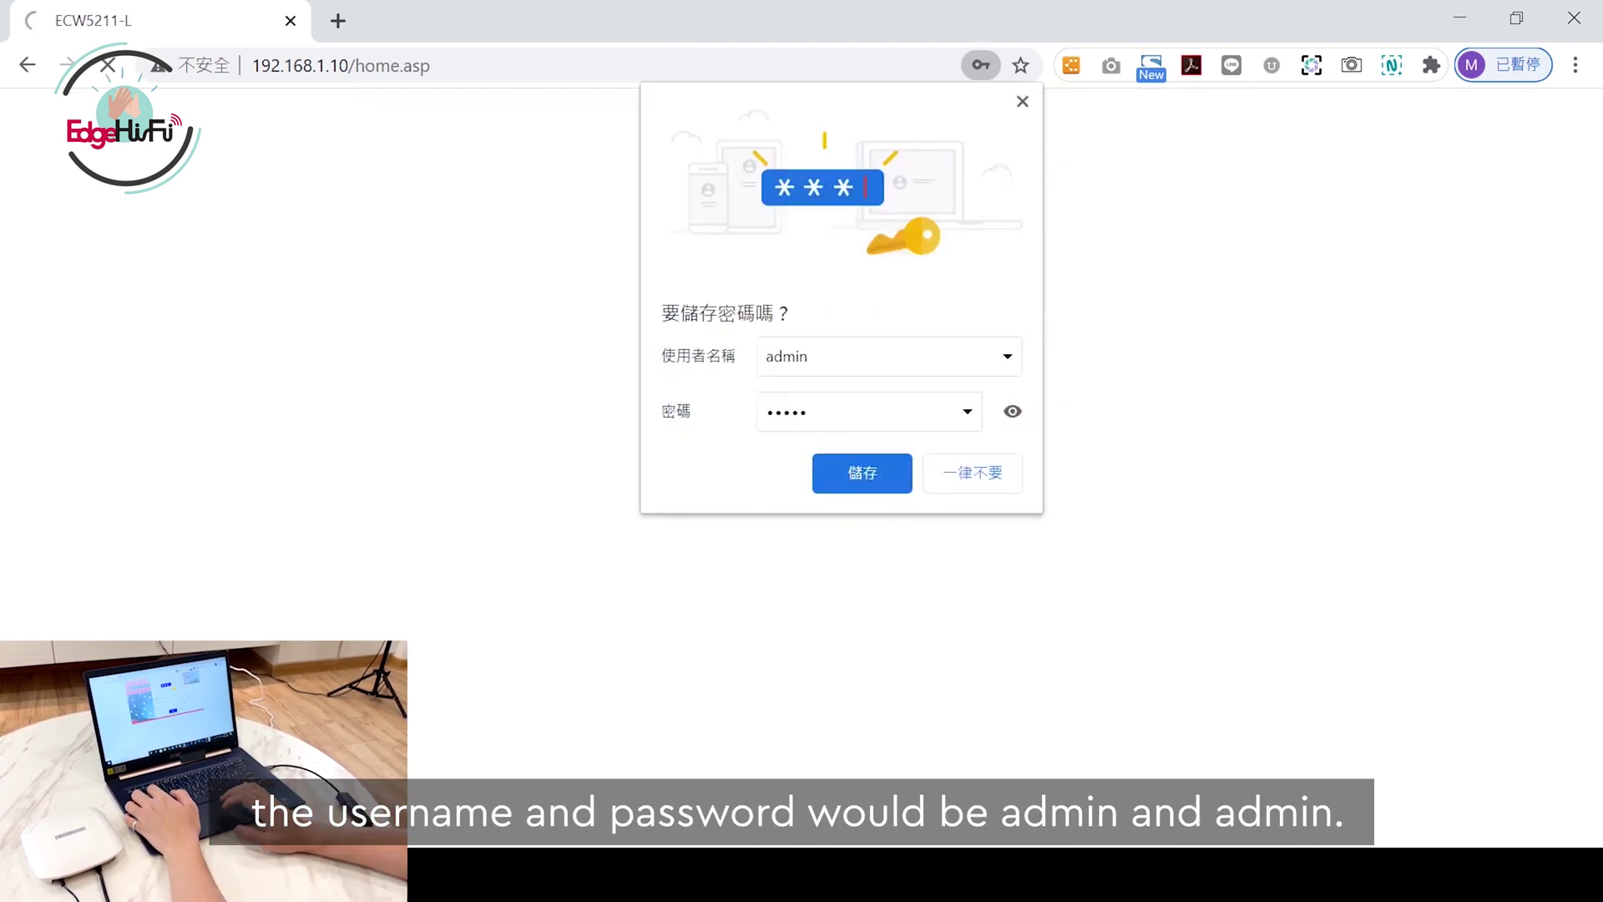
Step: Decline saving the password and review the static IP, gateway and DNS under System > Network Interface
click(990, 480)
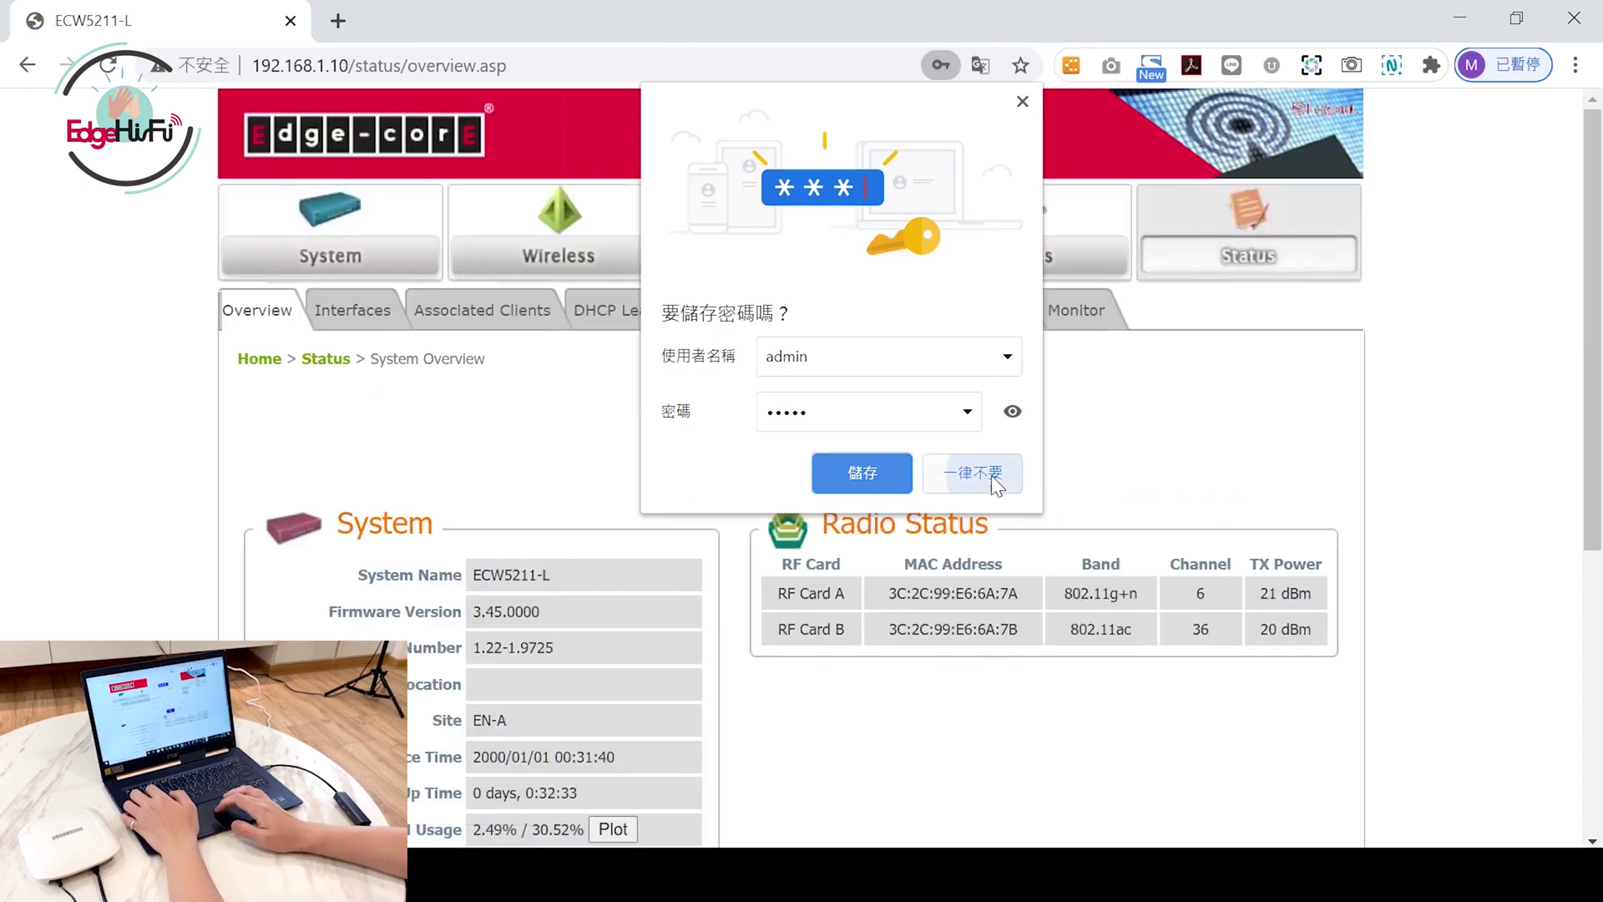
click(377, 265)
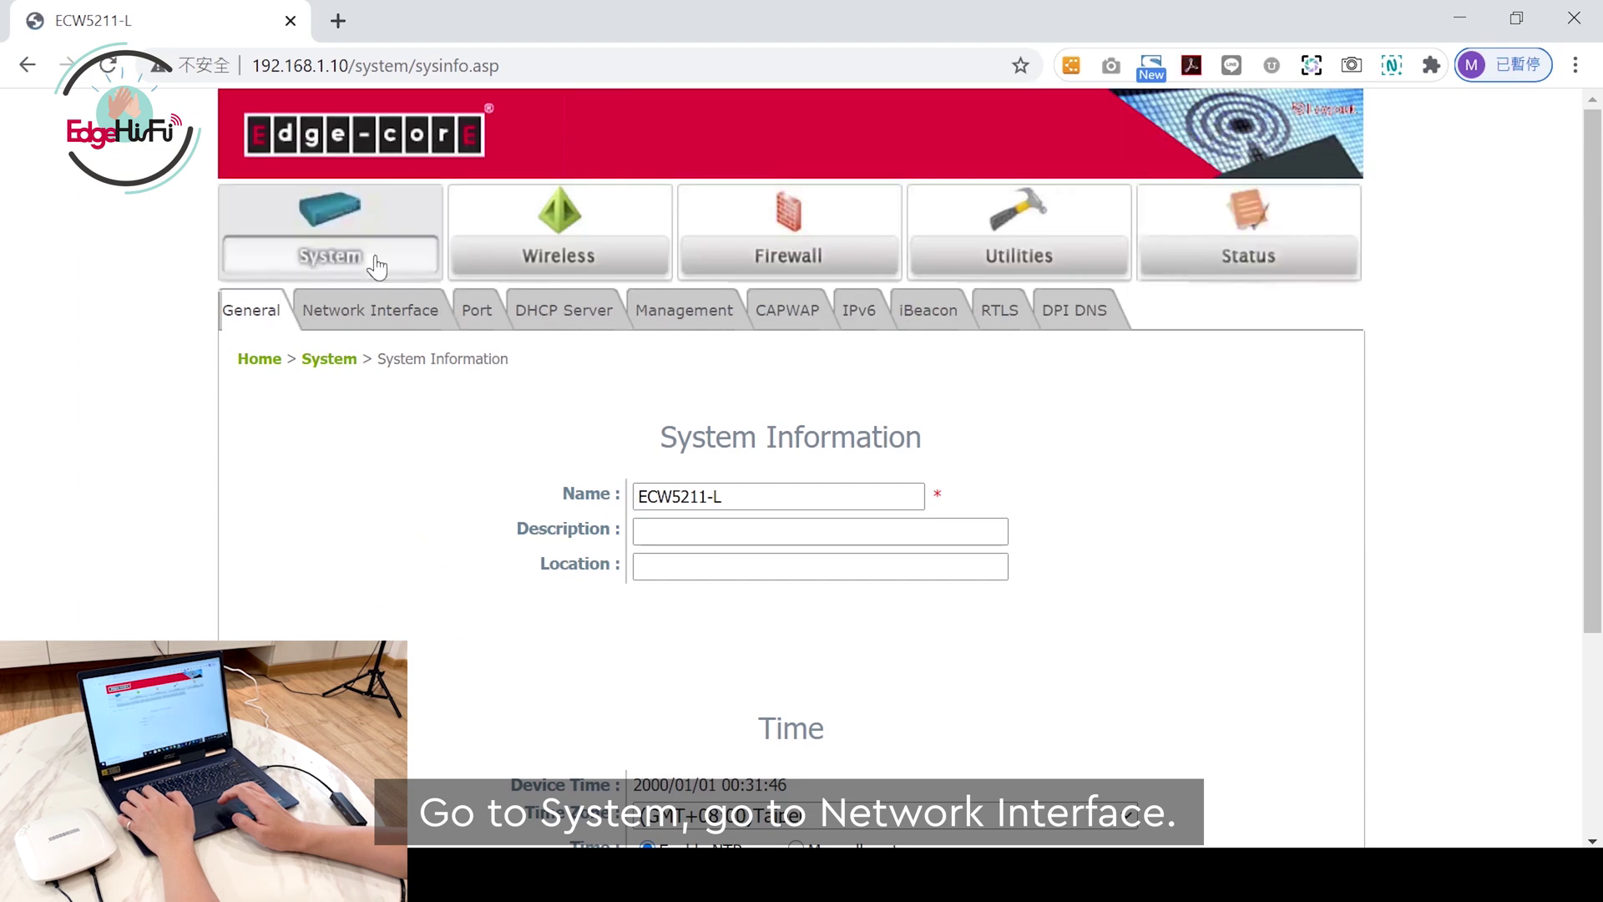
click(388, 317)
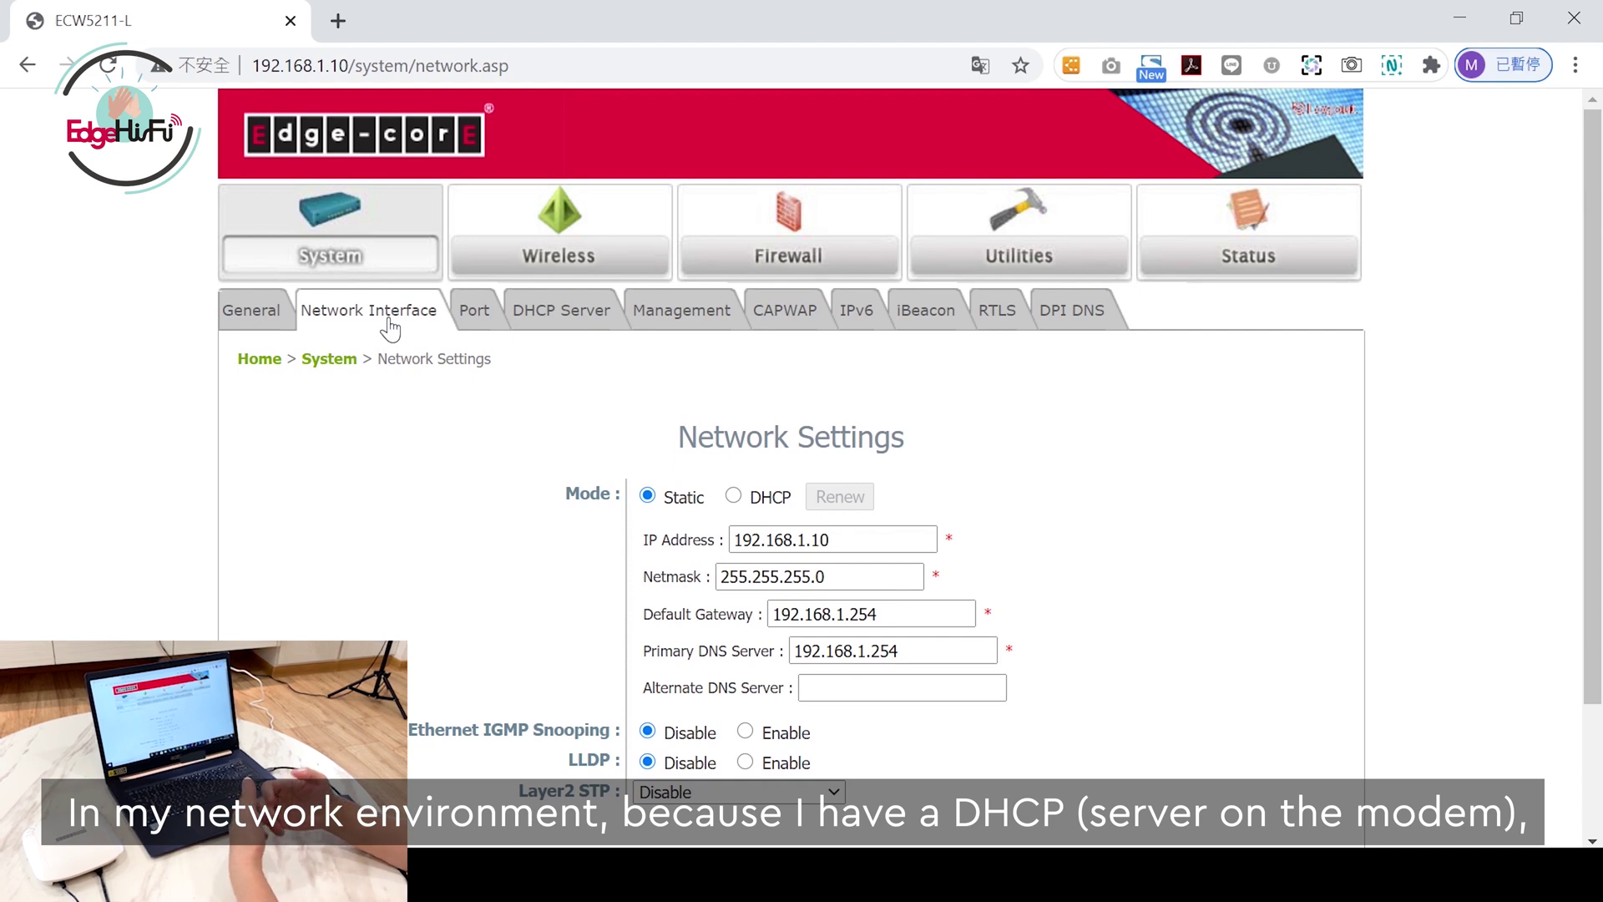
click(735, 497)
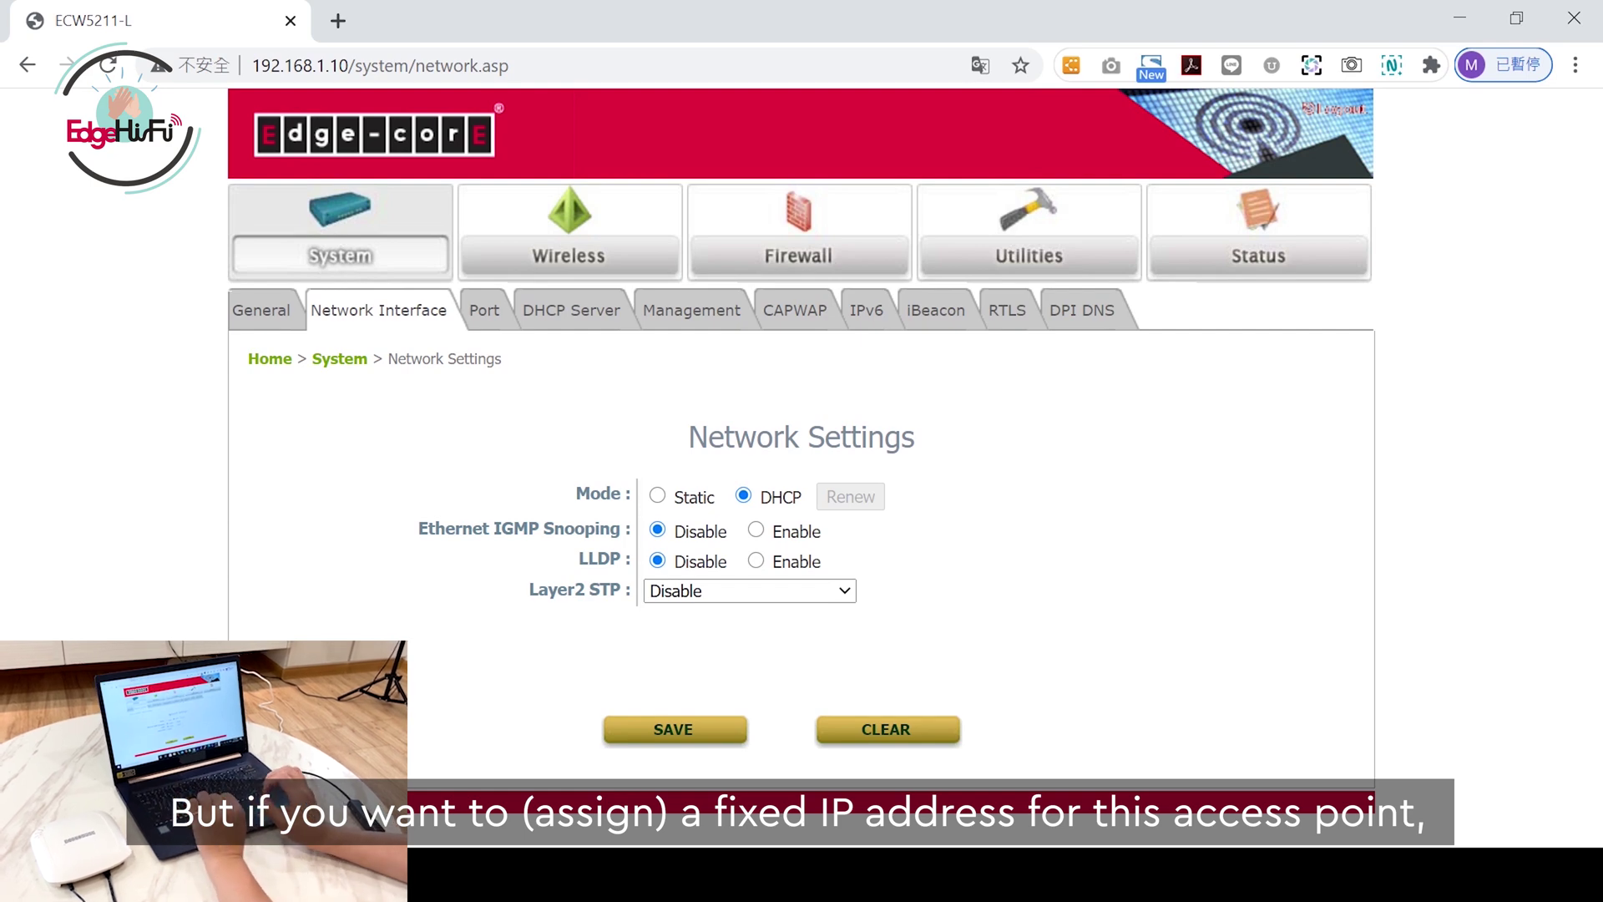
click(657, 496)
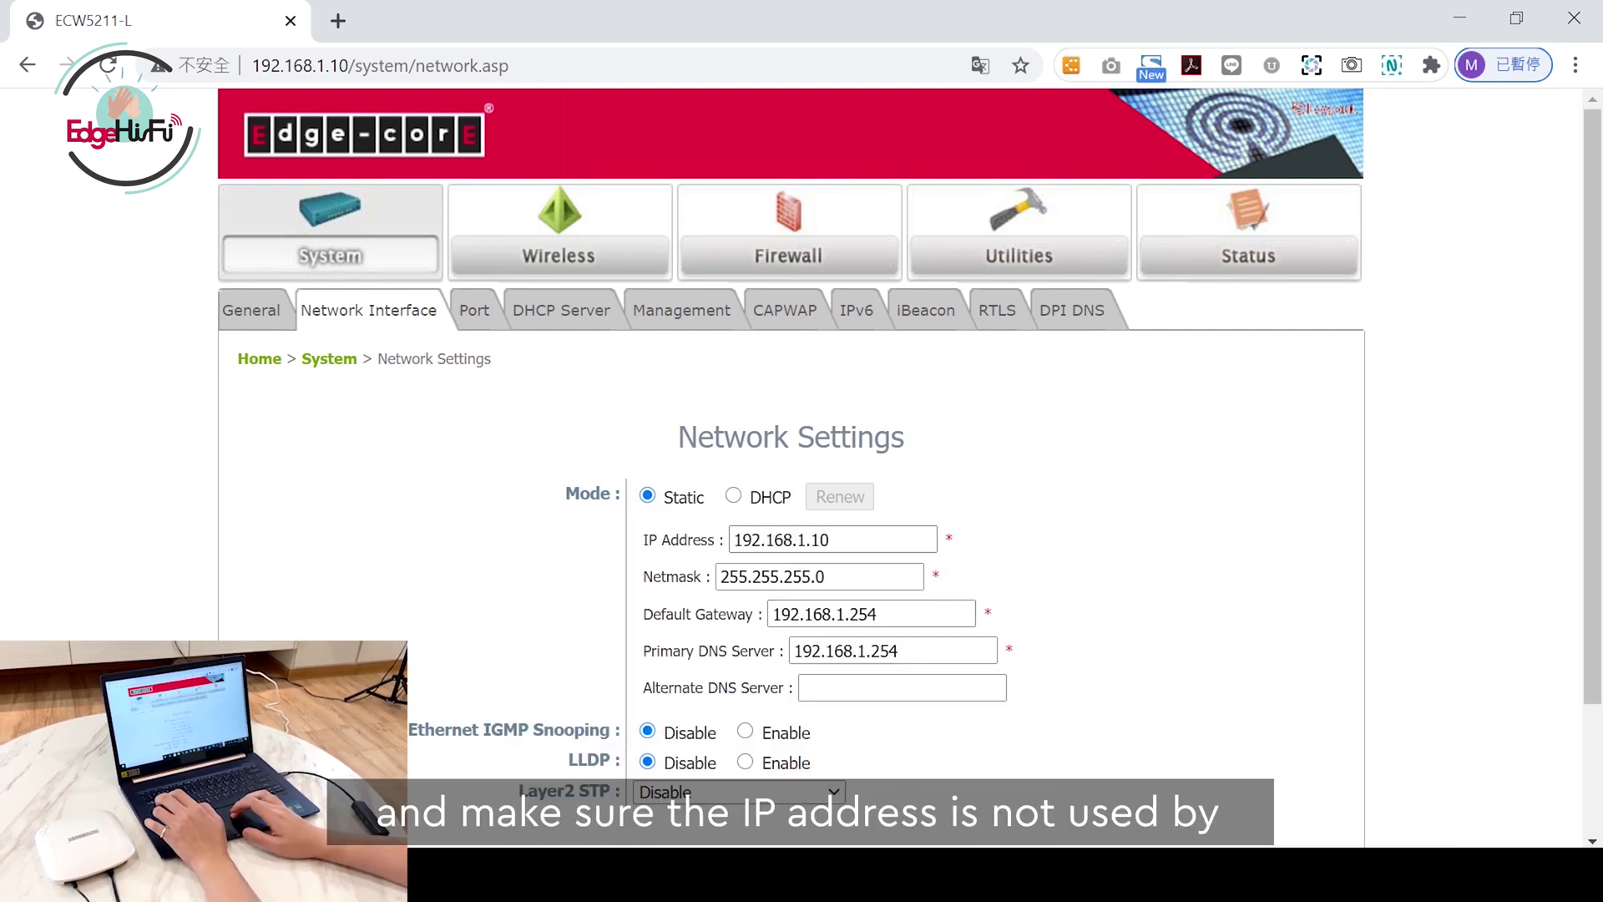
click(830, 539)
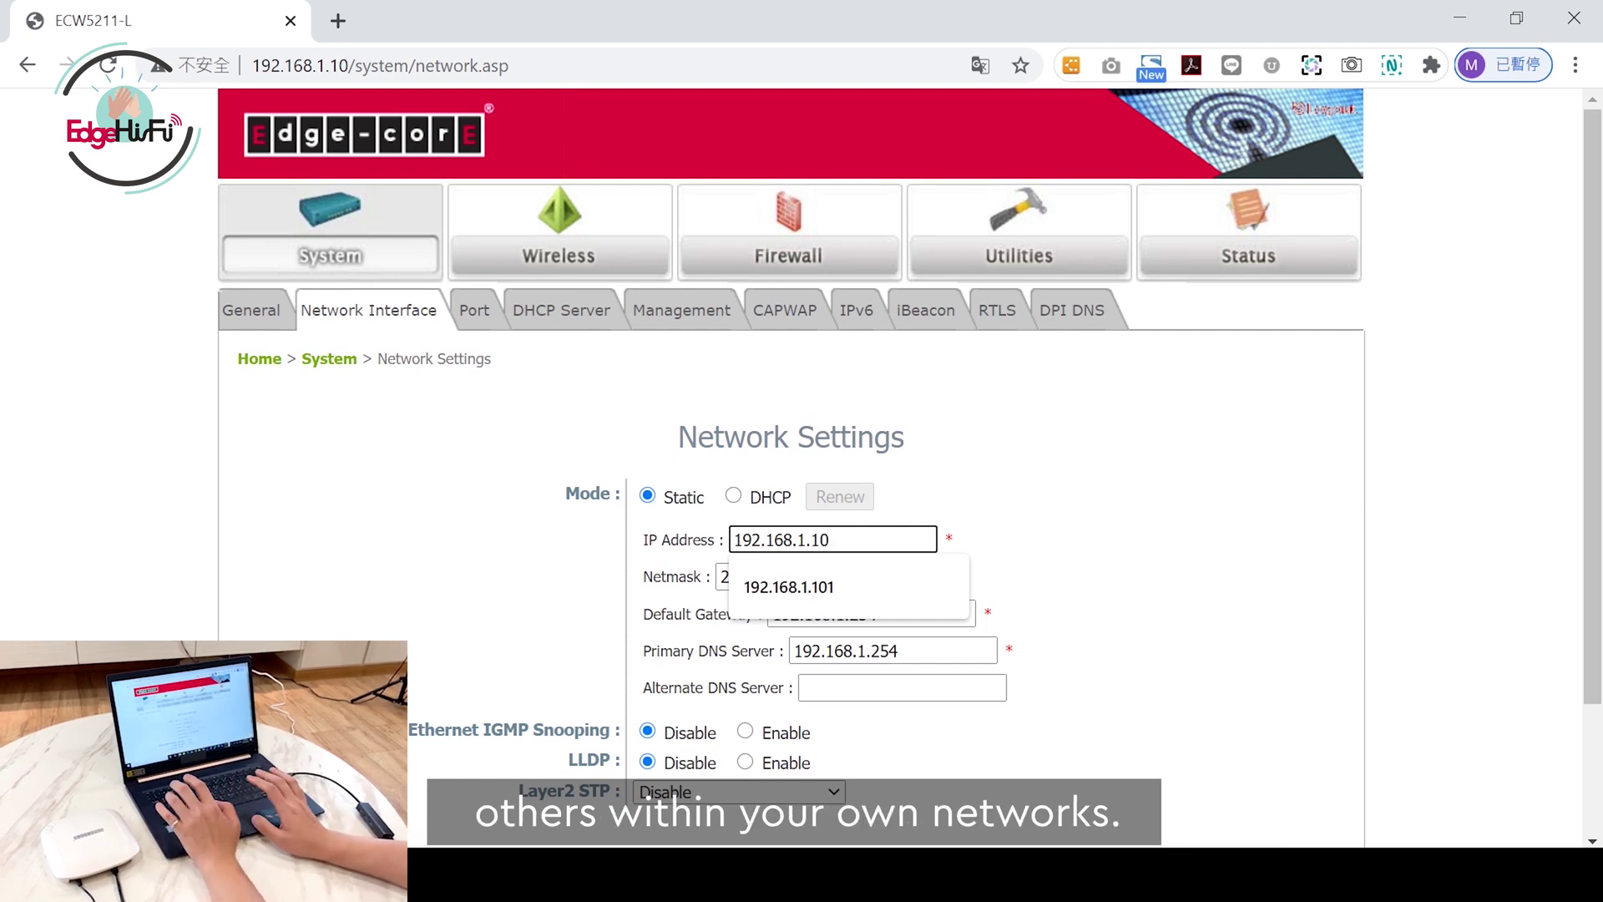
click(1314, 594)
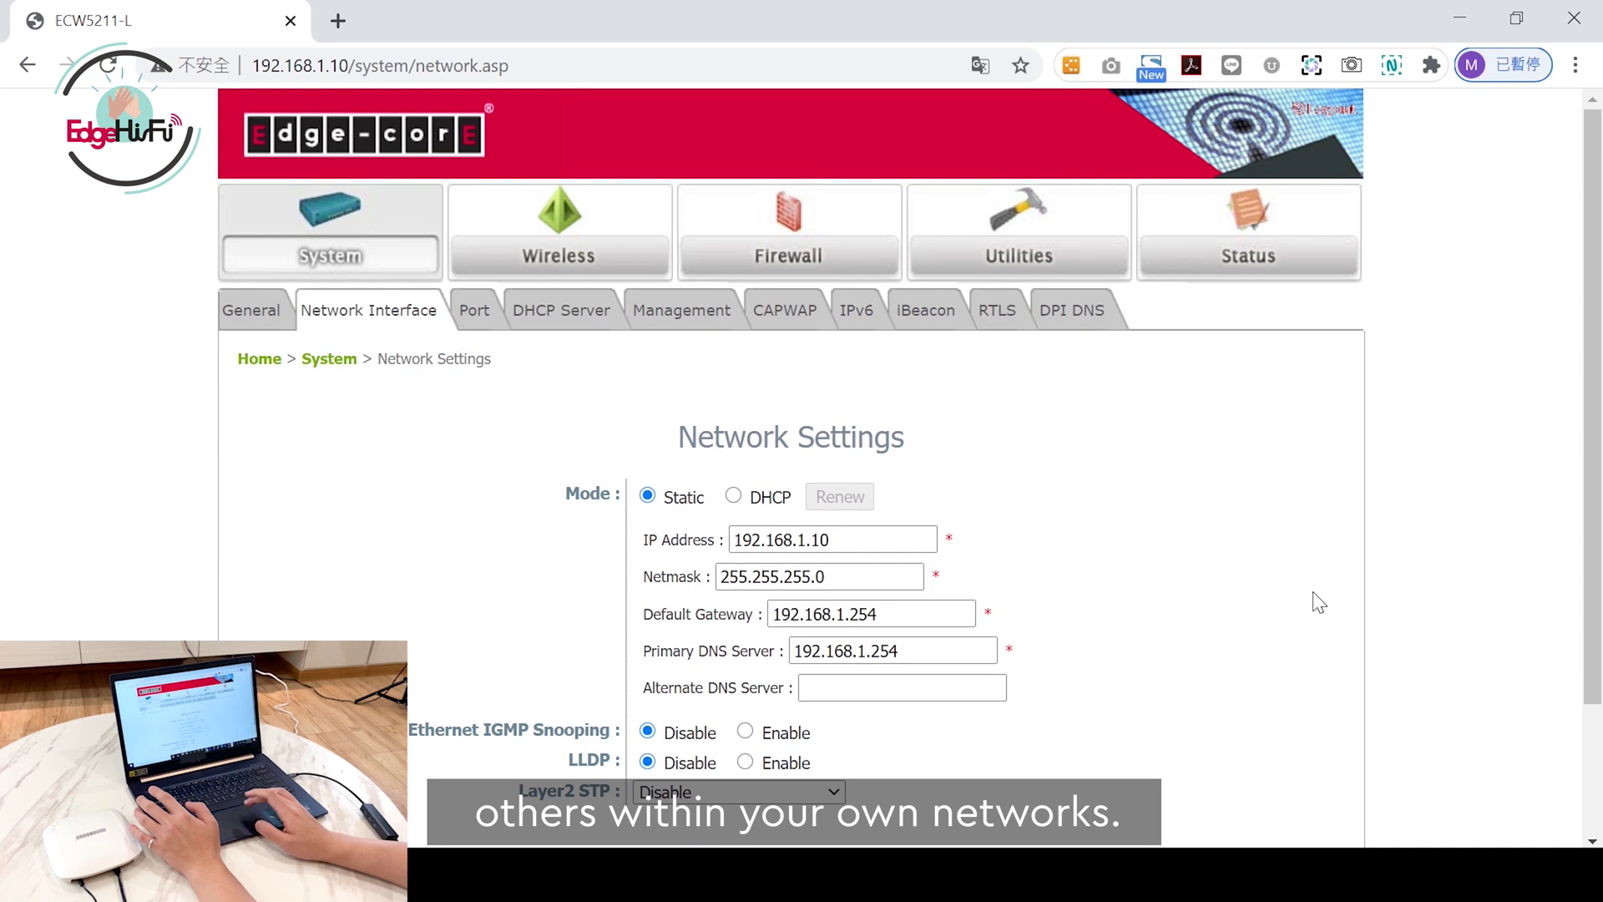
click(877, 613)
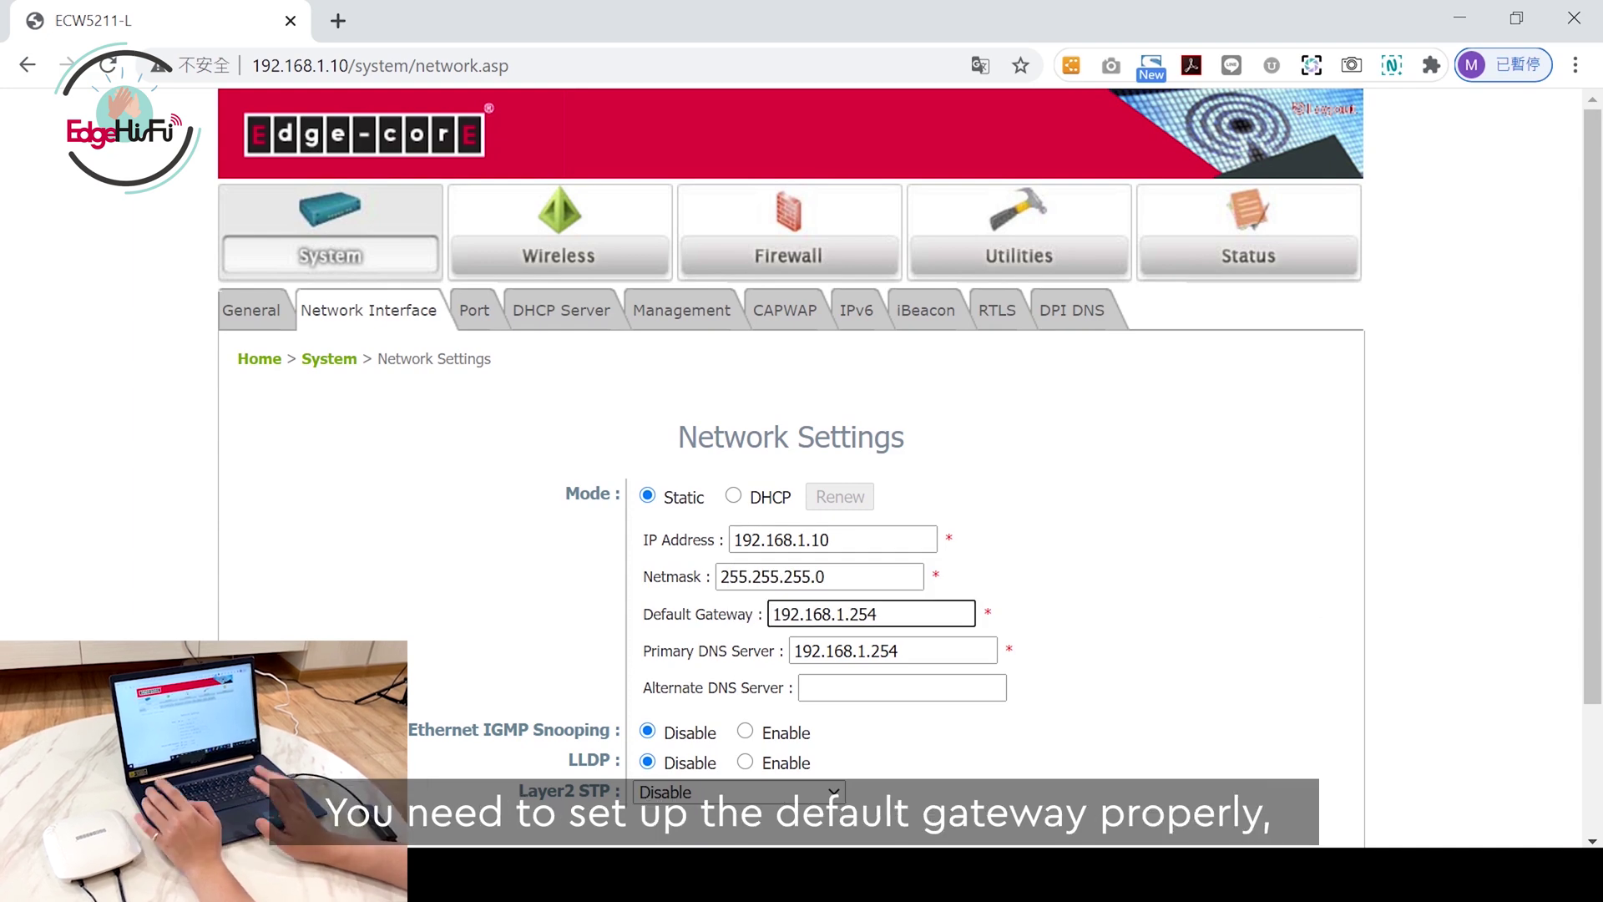
click(898, 651)
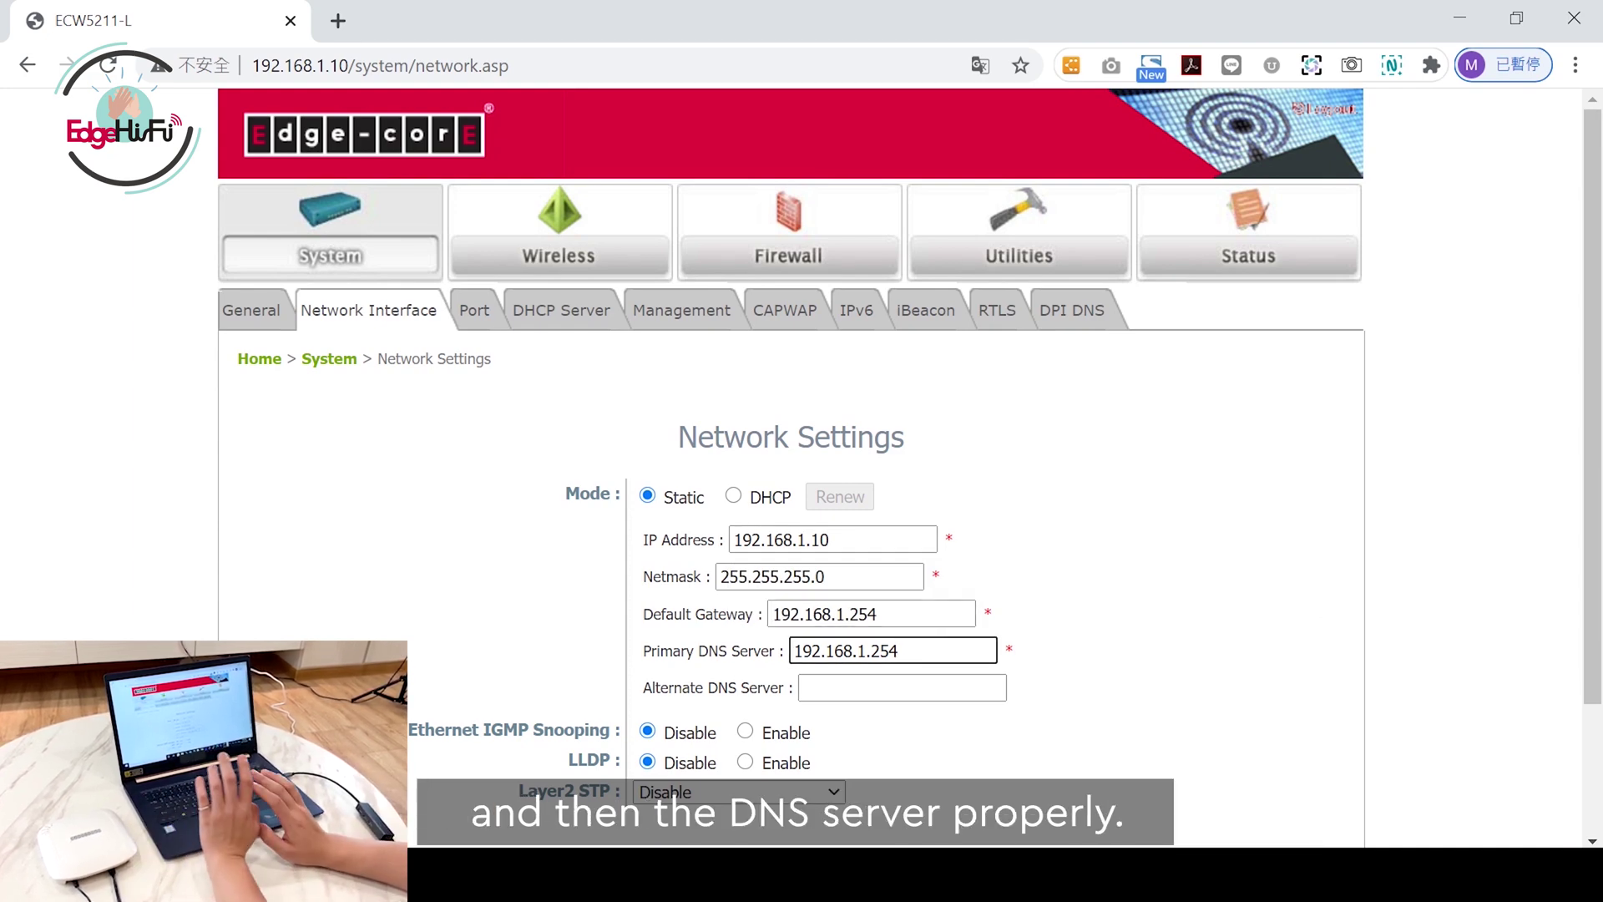
Step: Switch the network mode to DHCP and save it
click(742, 503)
click(733, 496)
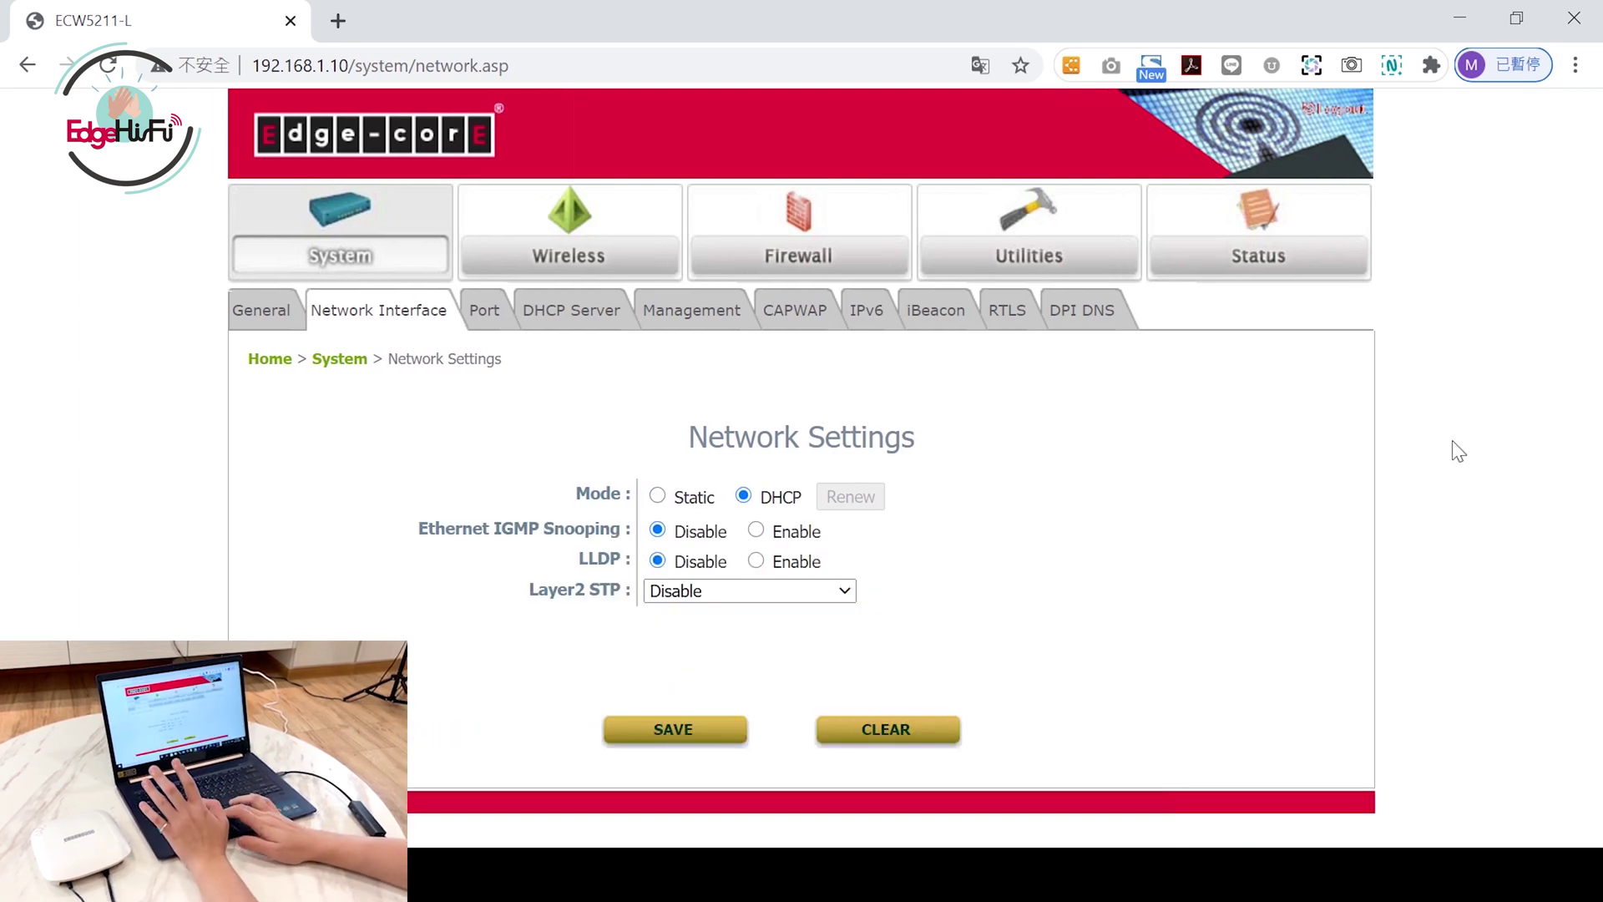
click(672, 733)
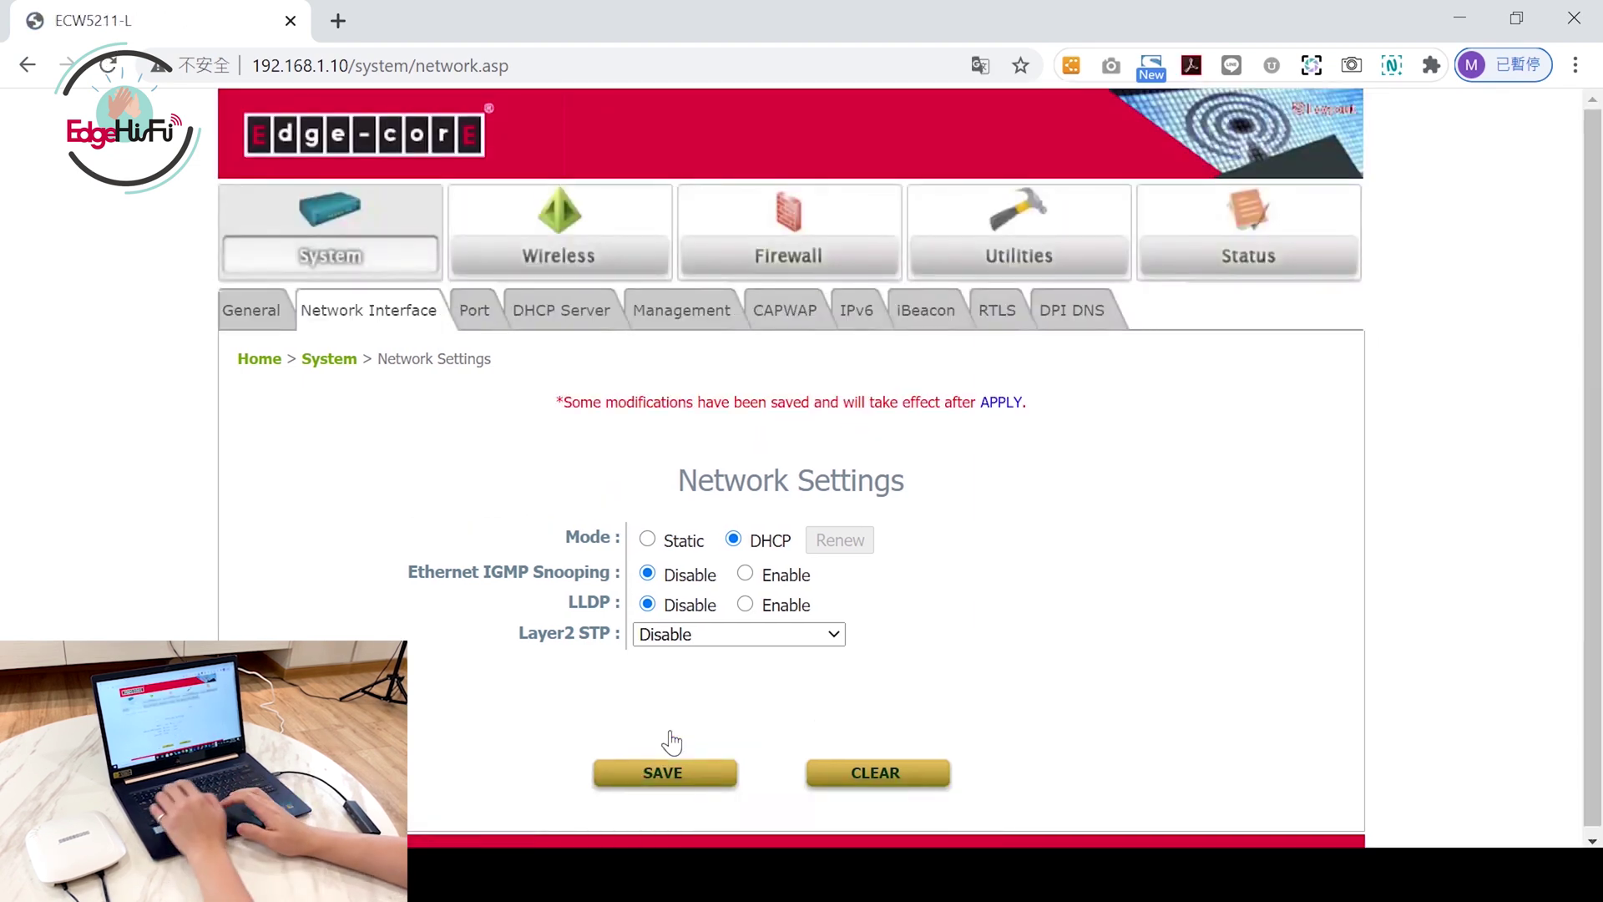
Step: In Wireless VAP Config, change RF Card A VAP-1's ESSID from Guest Network to Welcome and save
click(583, 244)
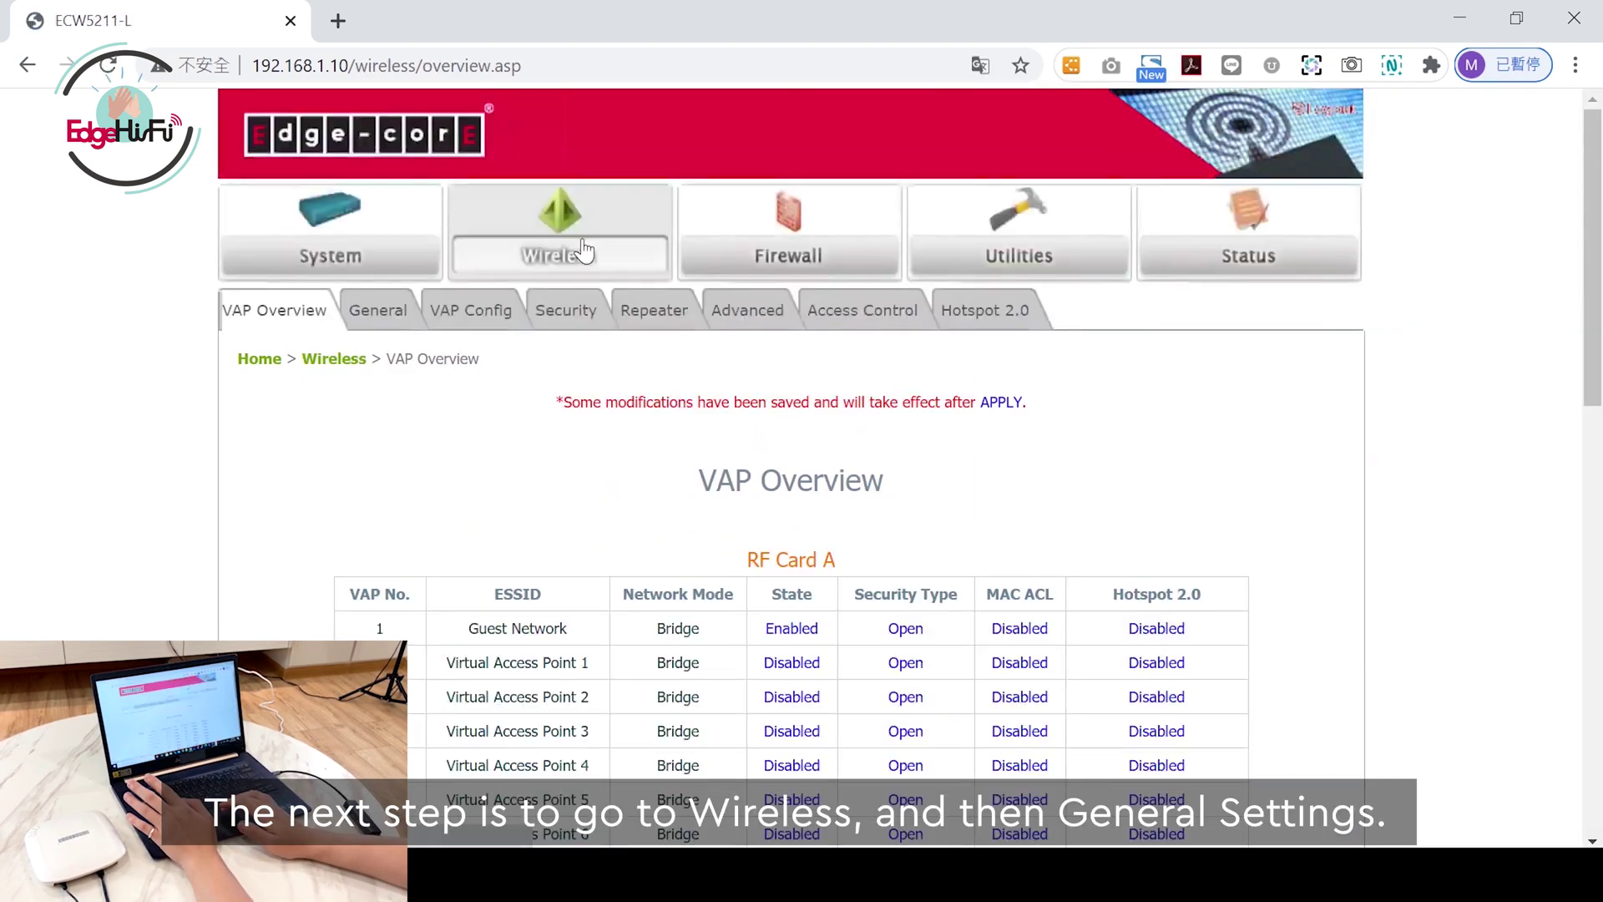
click(399, 315)
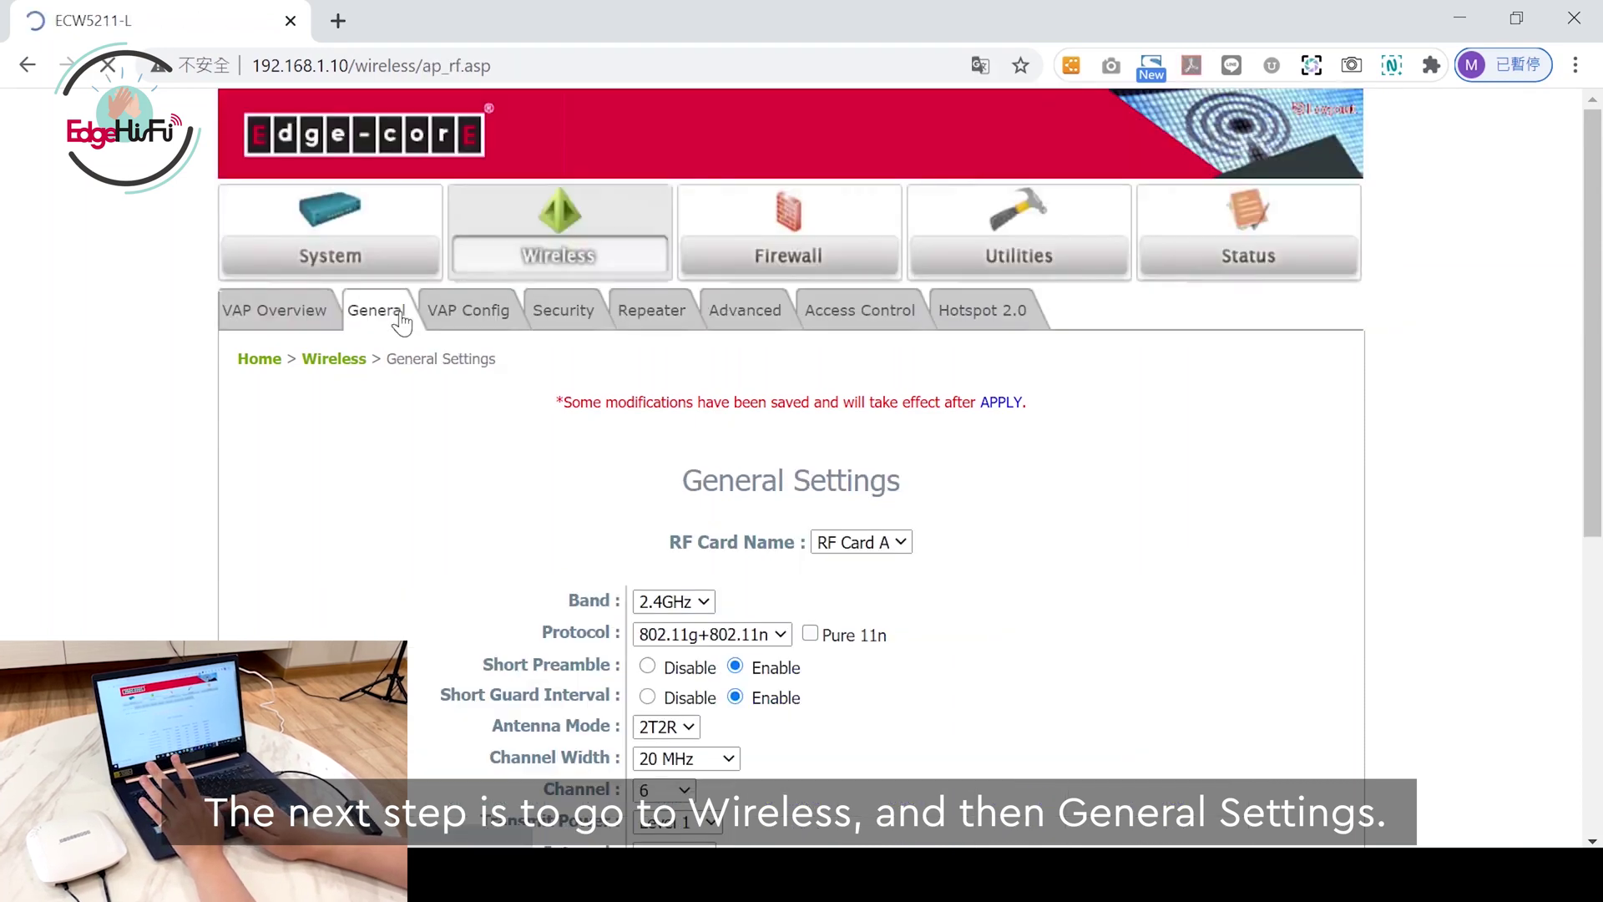
drag(1600, 316, 1601, 359)
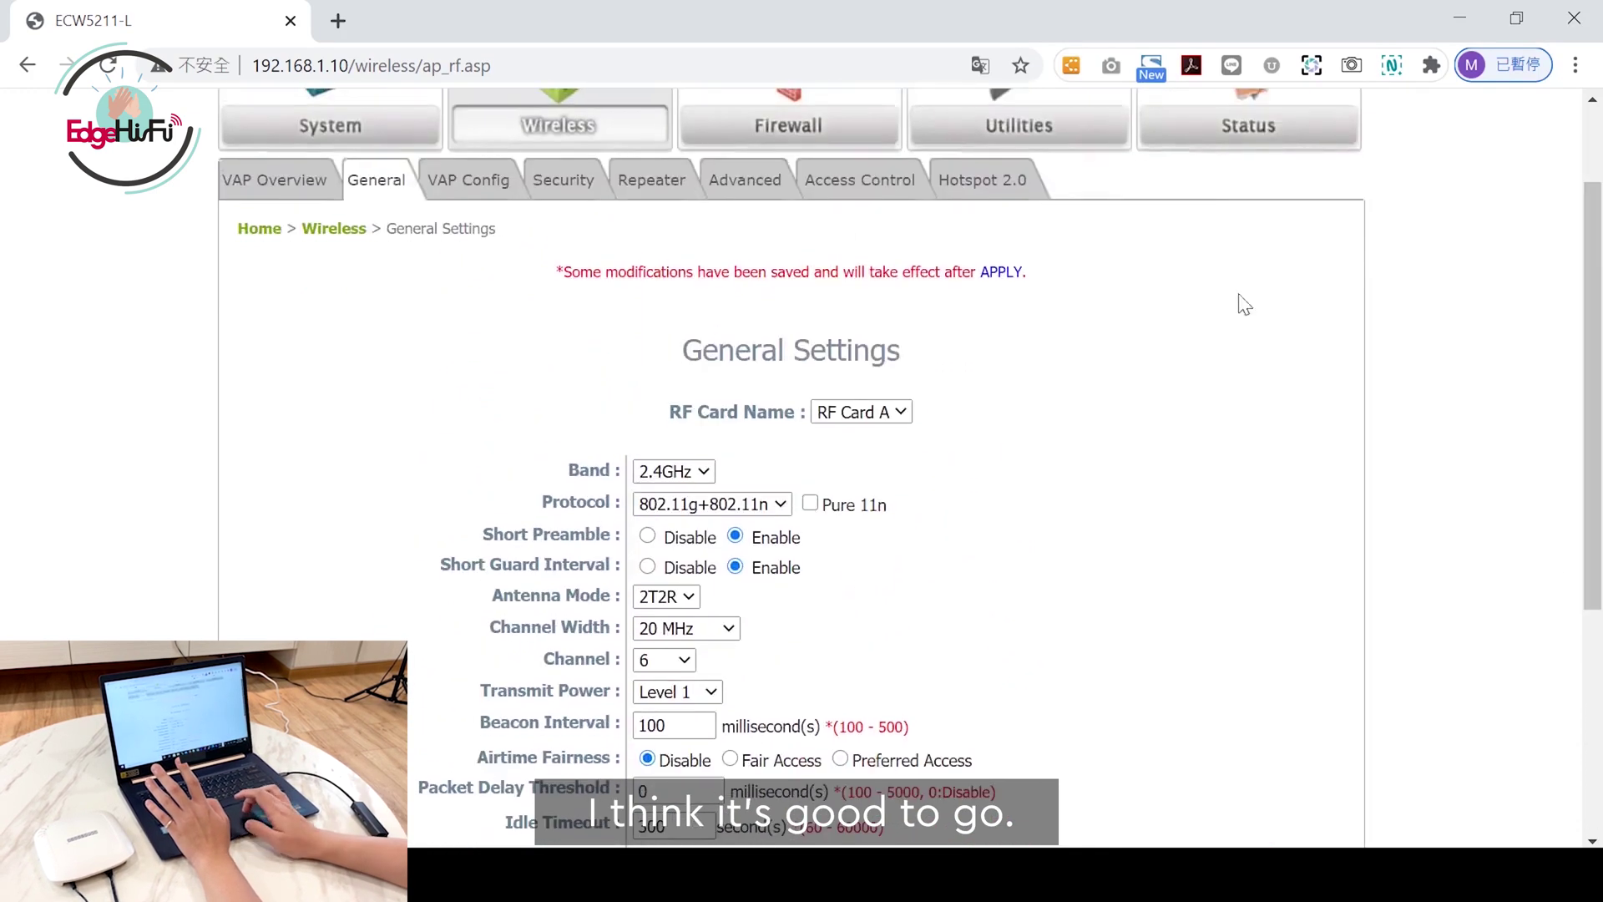
click(501, 188)
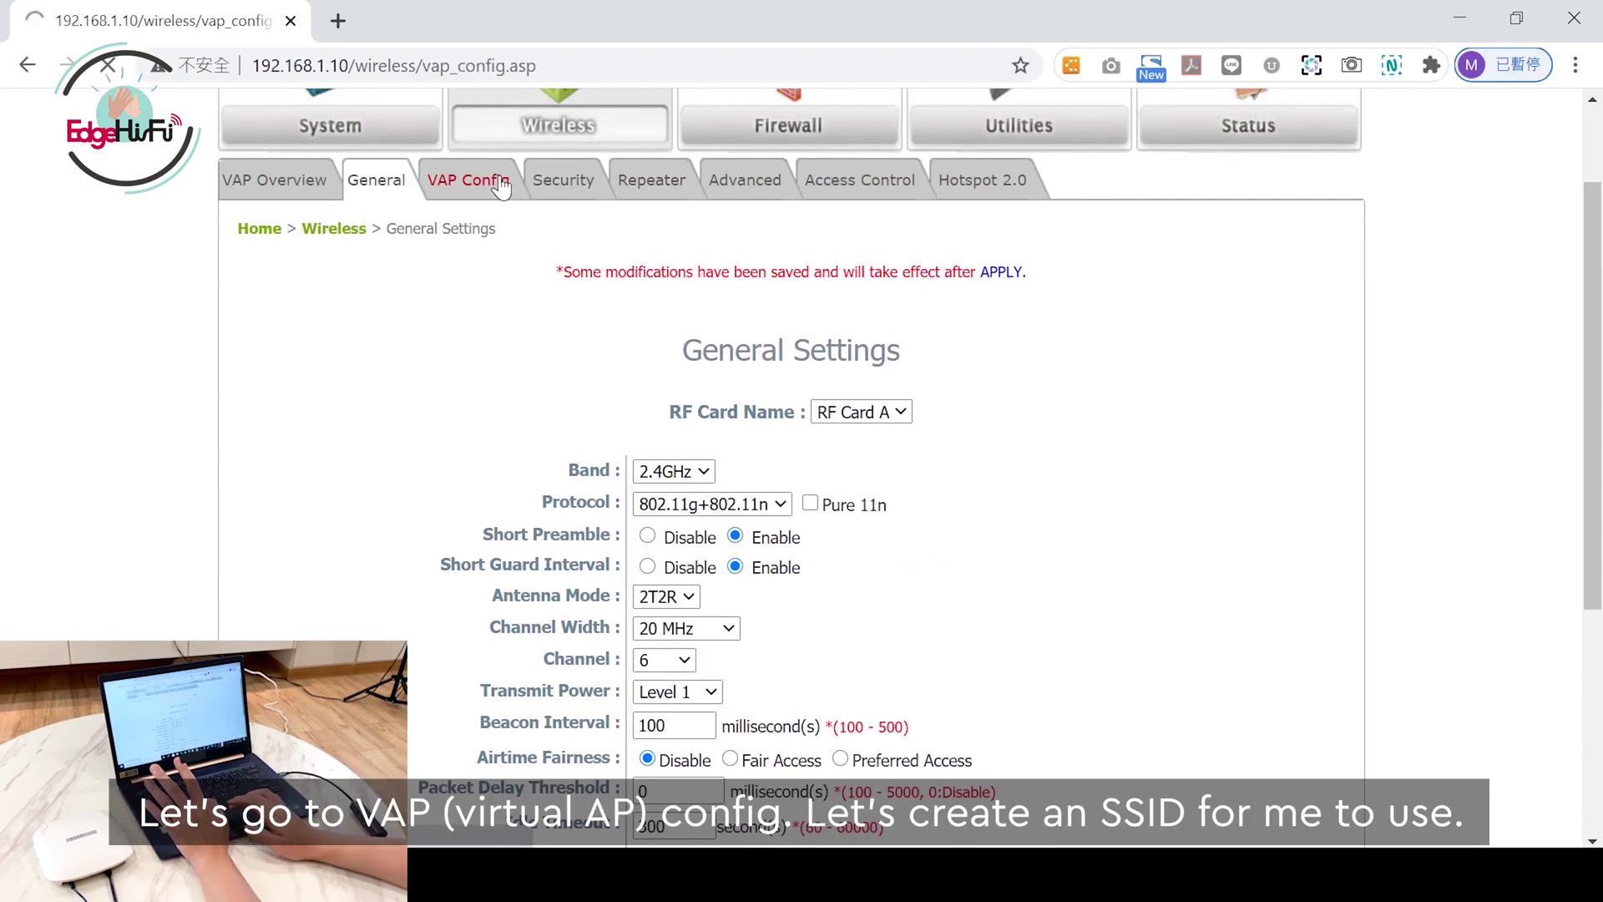
click(744, 645)
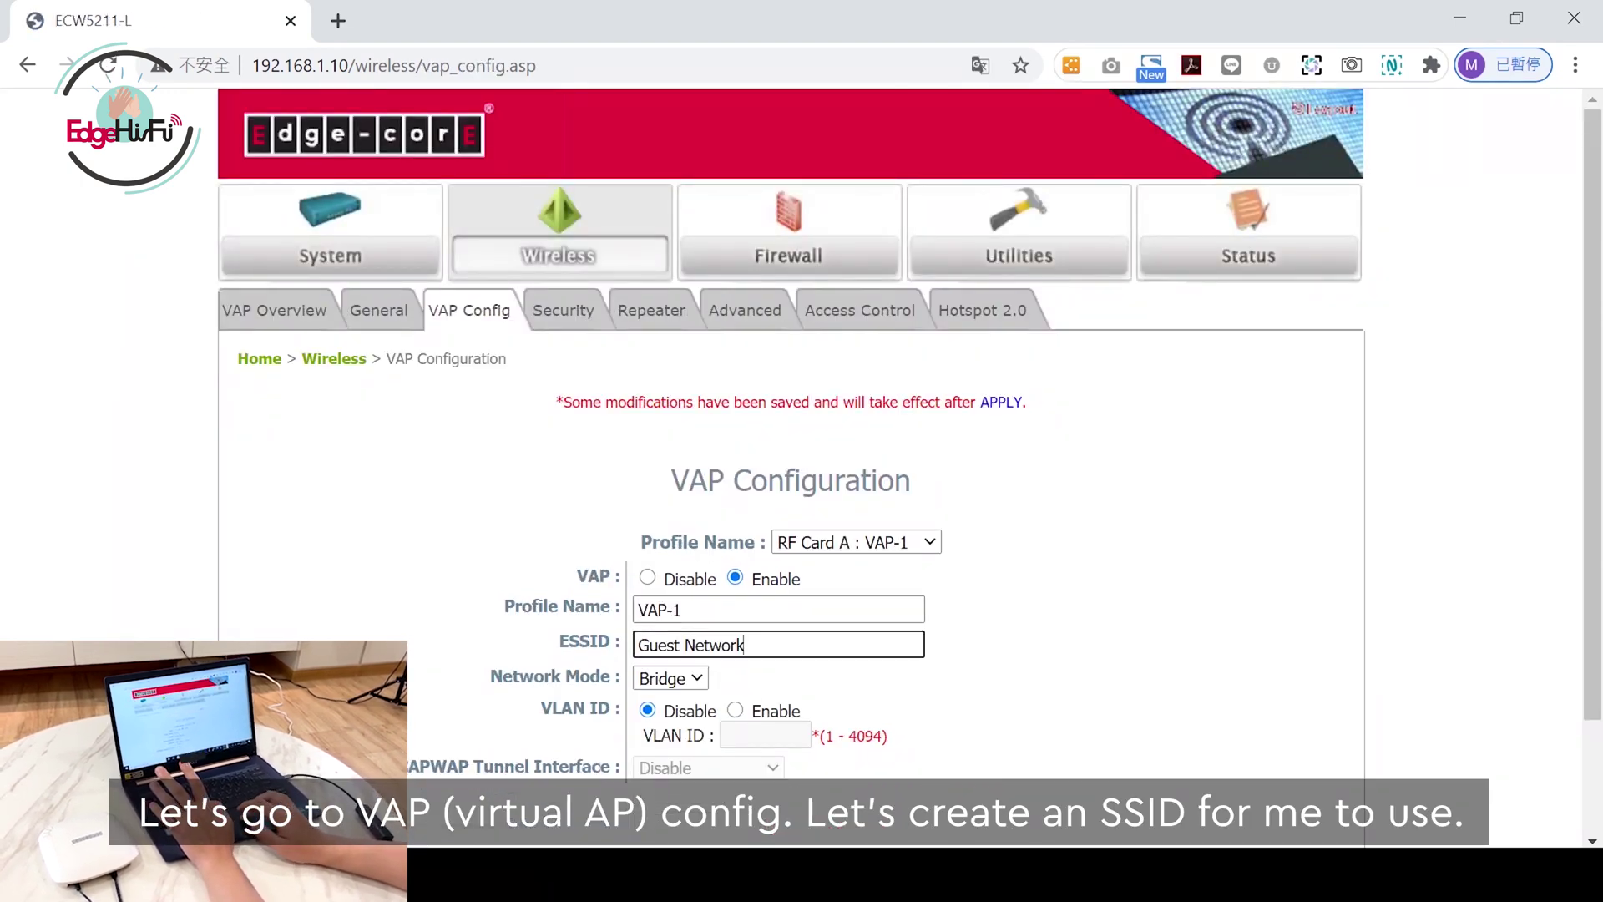
drag(744, 644, 628, 645)
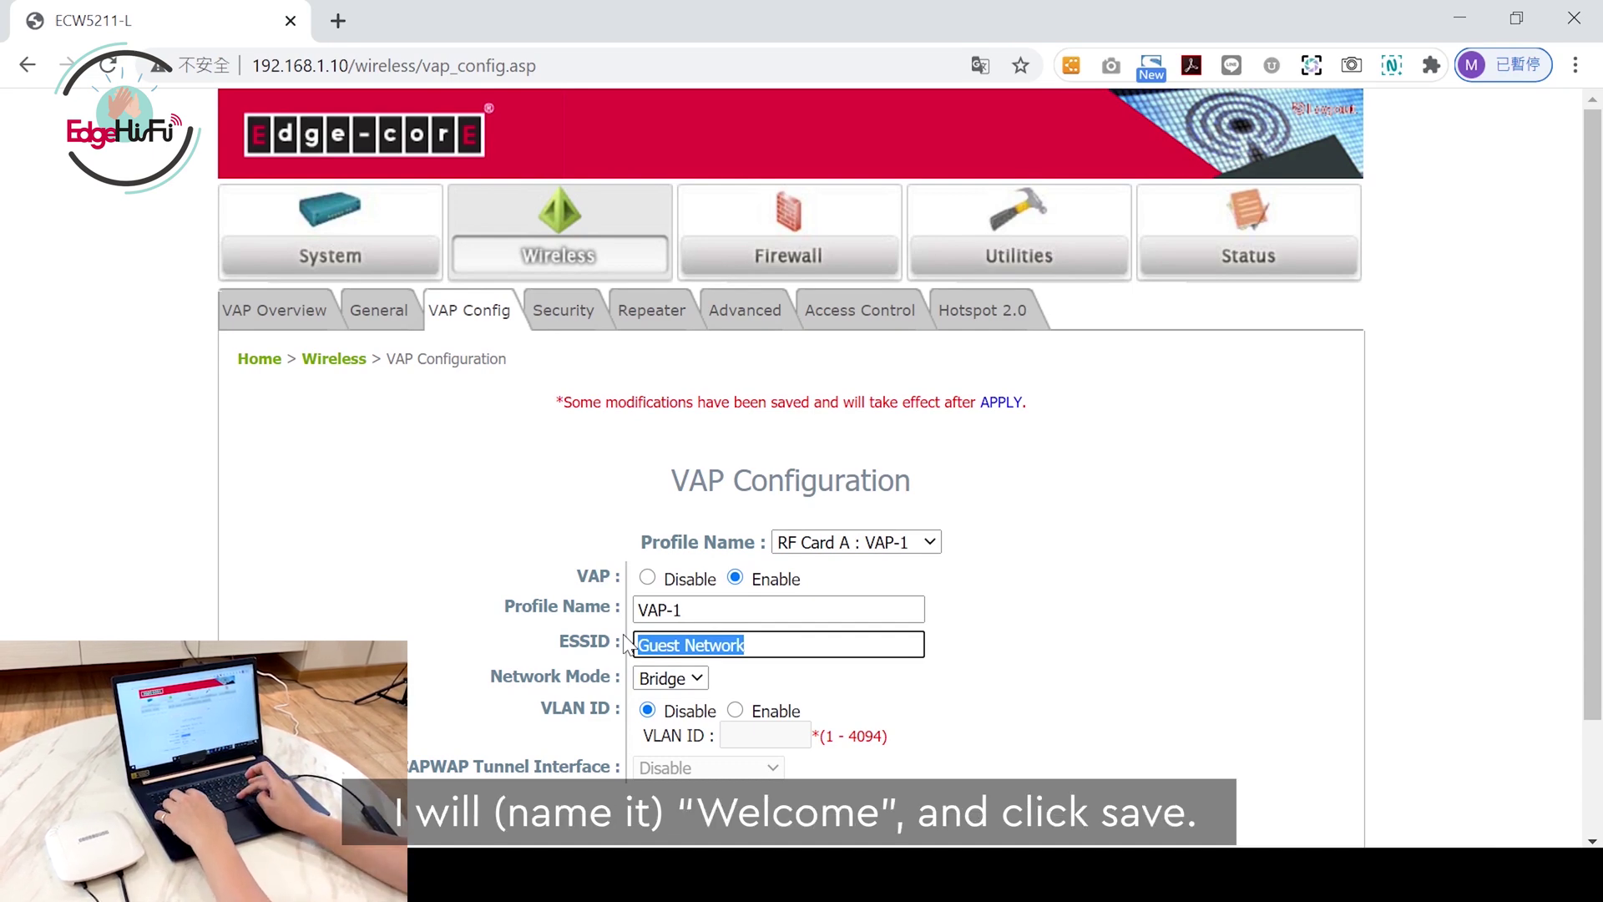
text(Welcome)
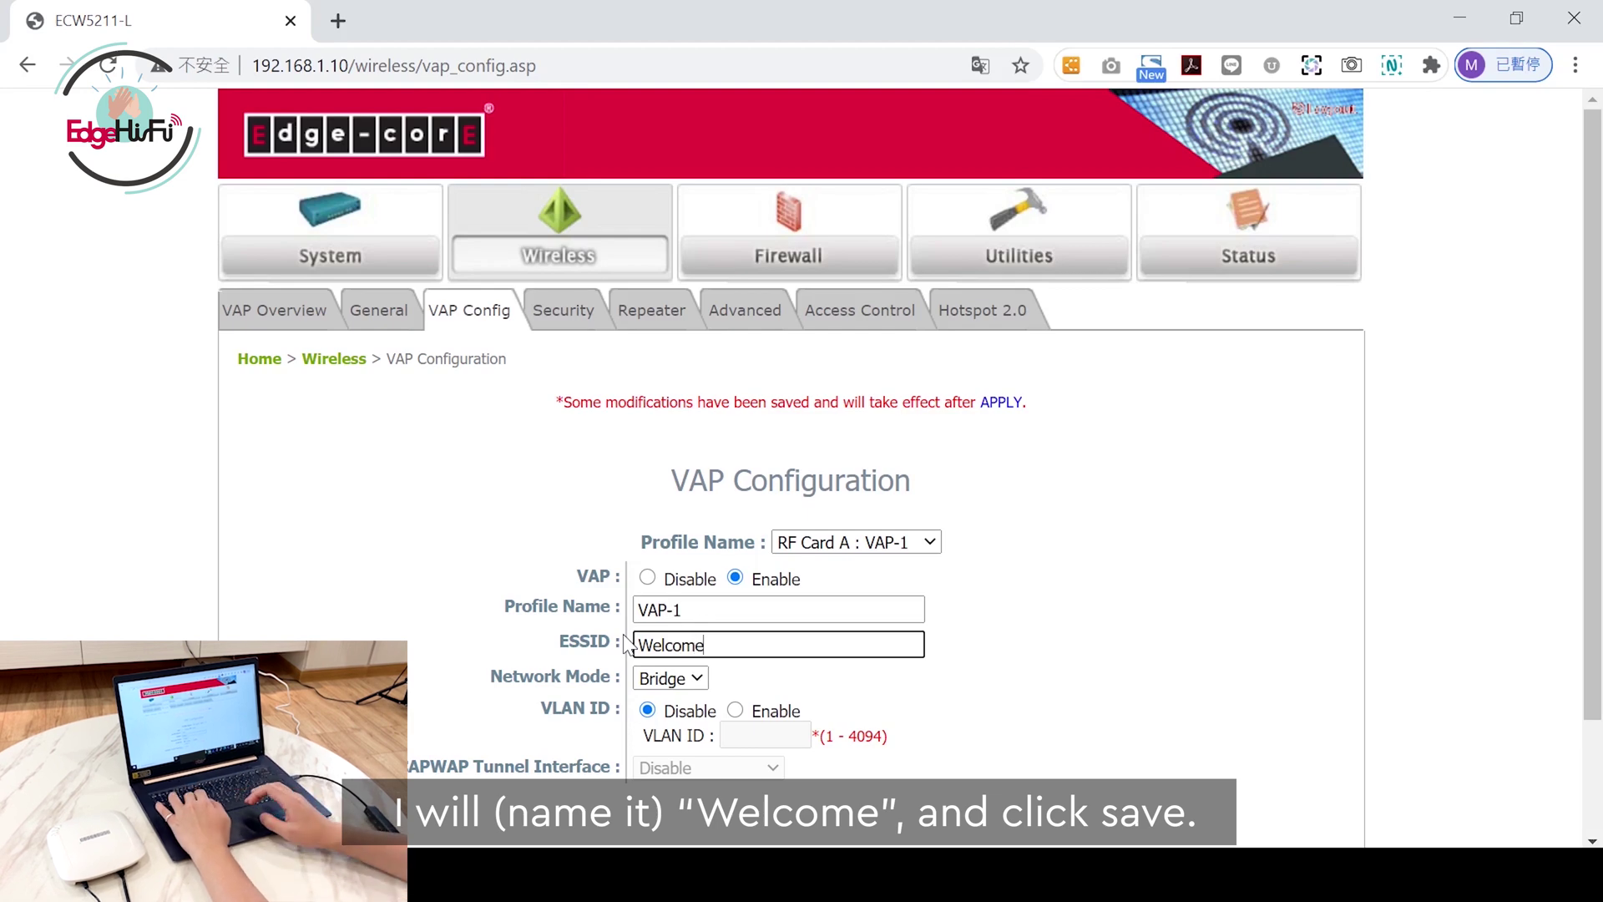
scroll(1544, 668, down, 2)
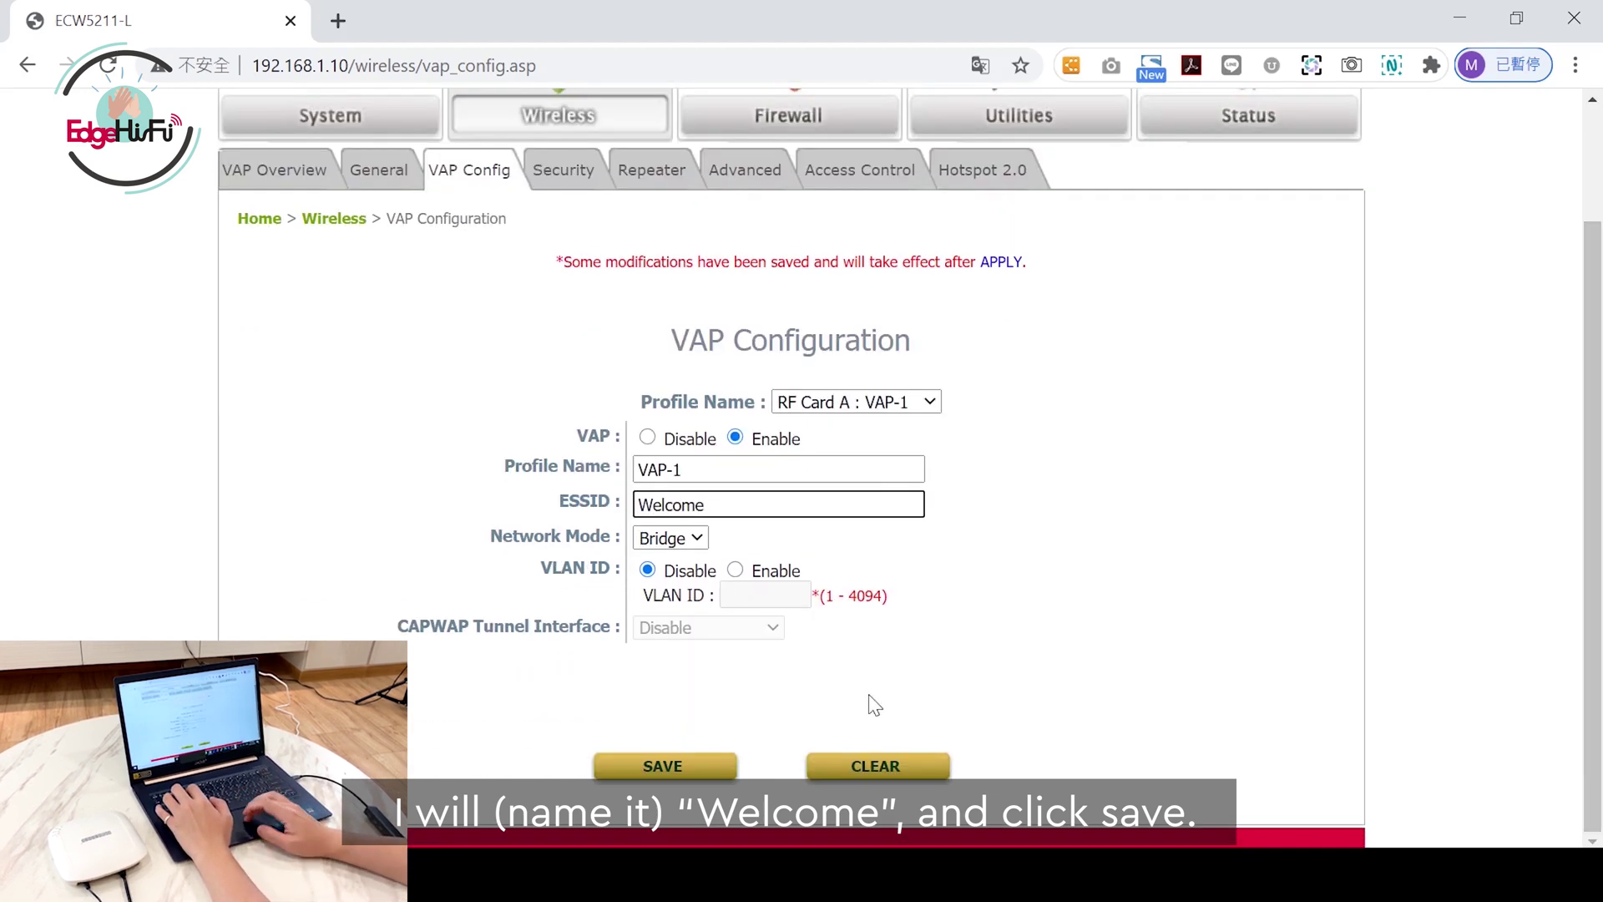
click(681, 770)
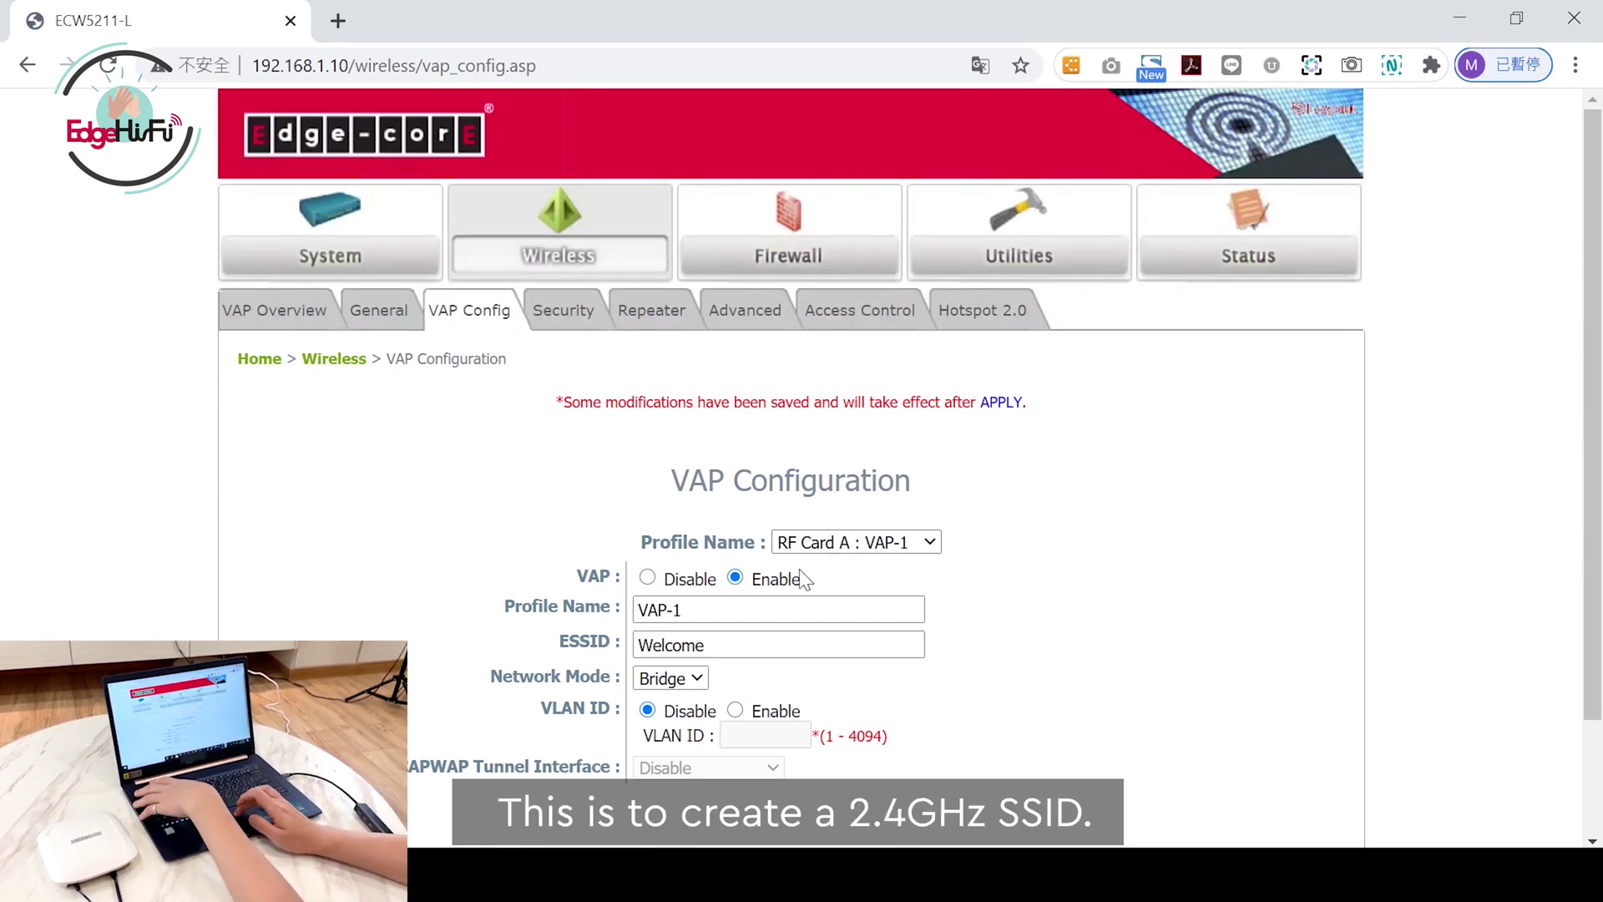
Step: Select the RF Card B : VAP-1 profile, set its ESSID to Welcome_5GHz and save
click(927, 543)
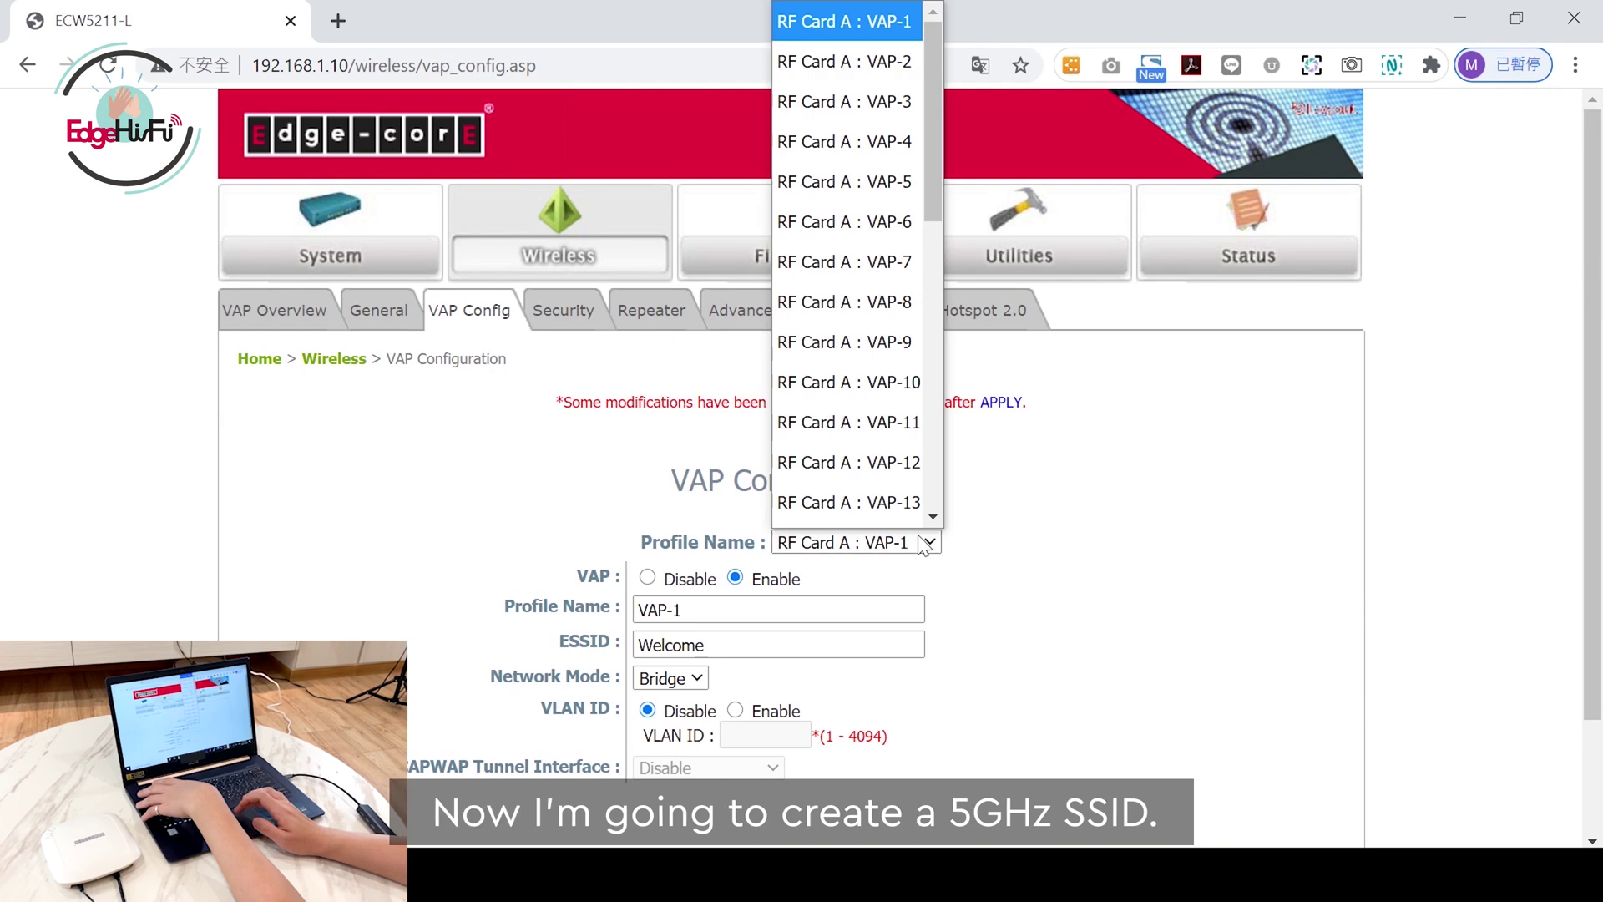
scroll(935, 449, down, 5)
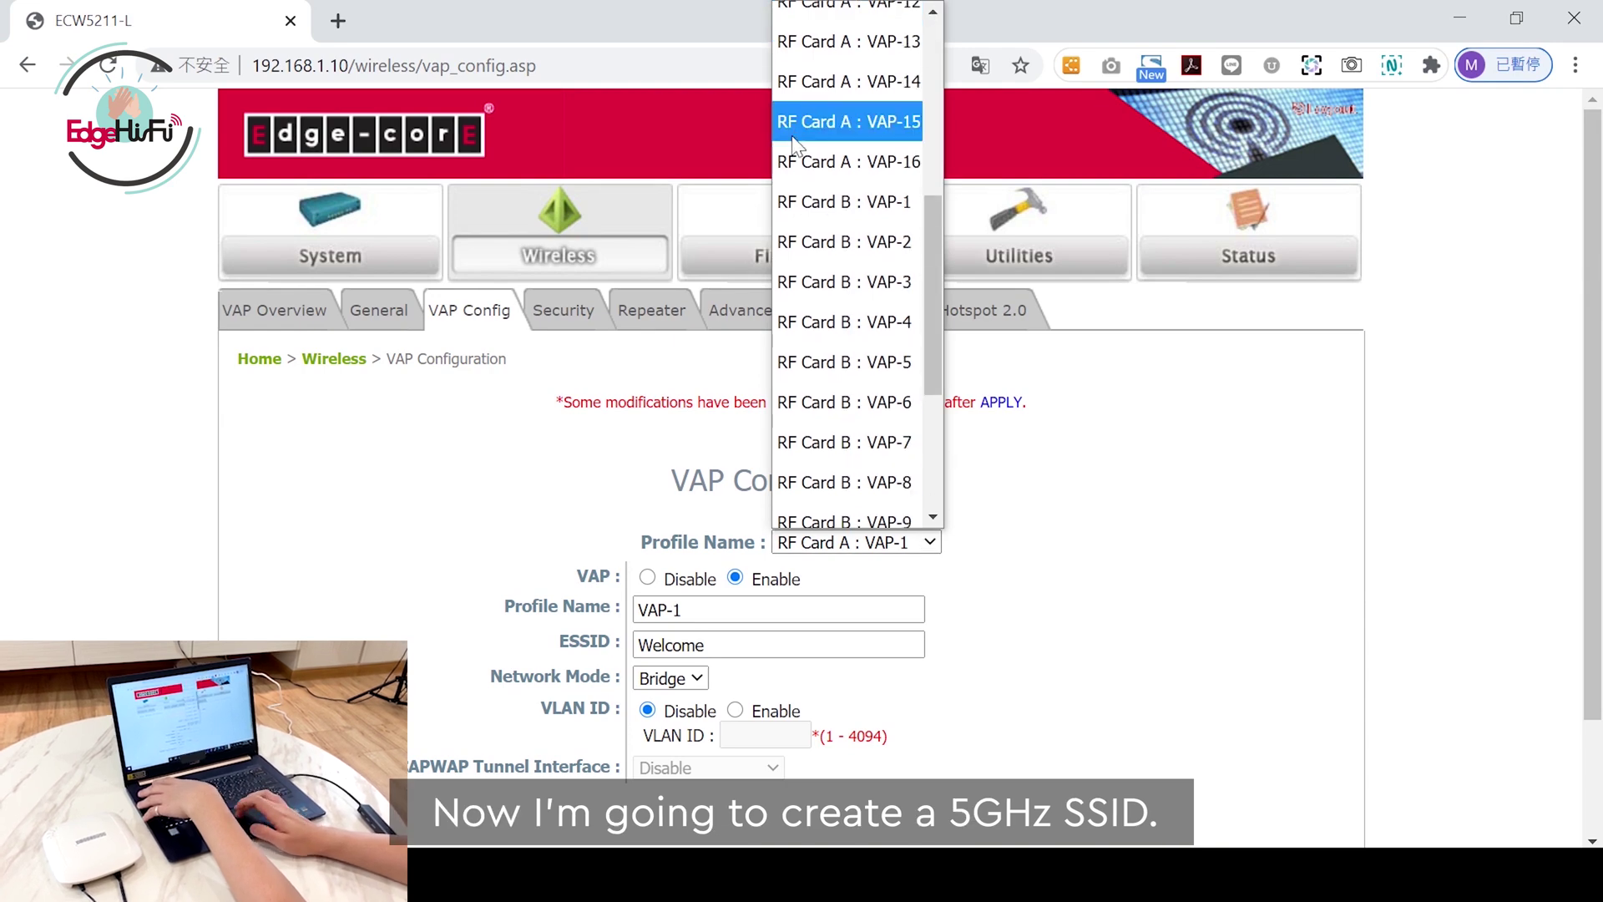
click(811, 209)
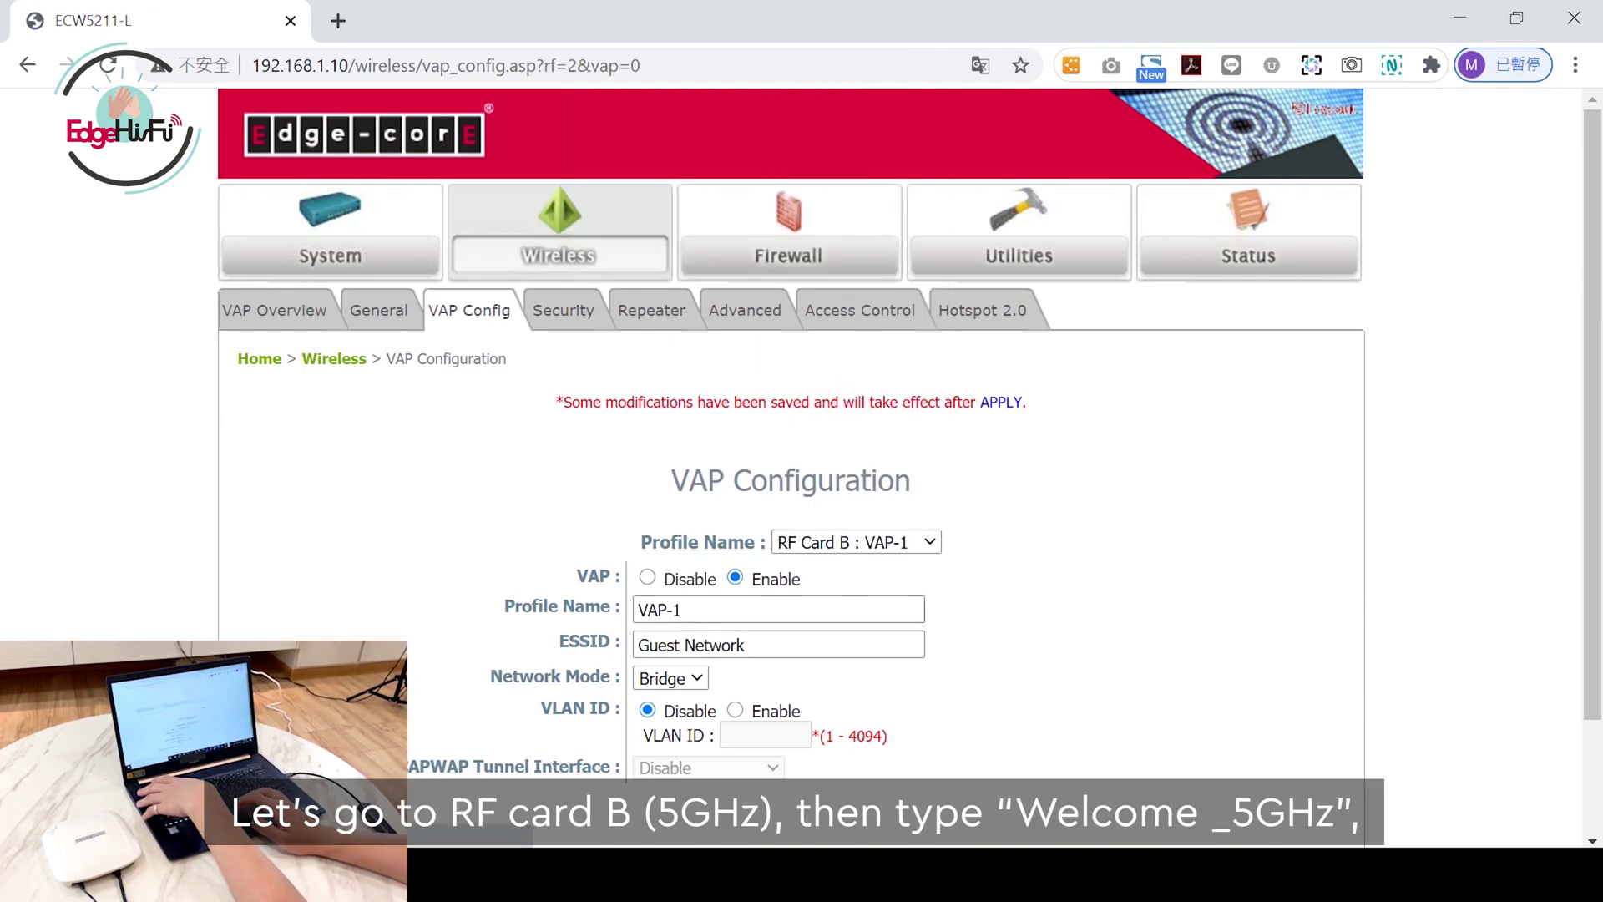
triple_click(692, 645)
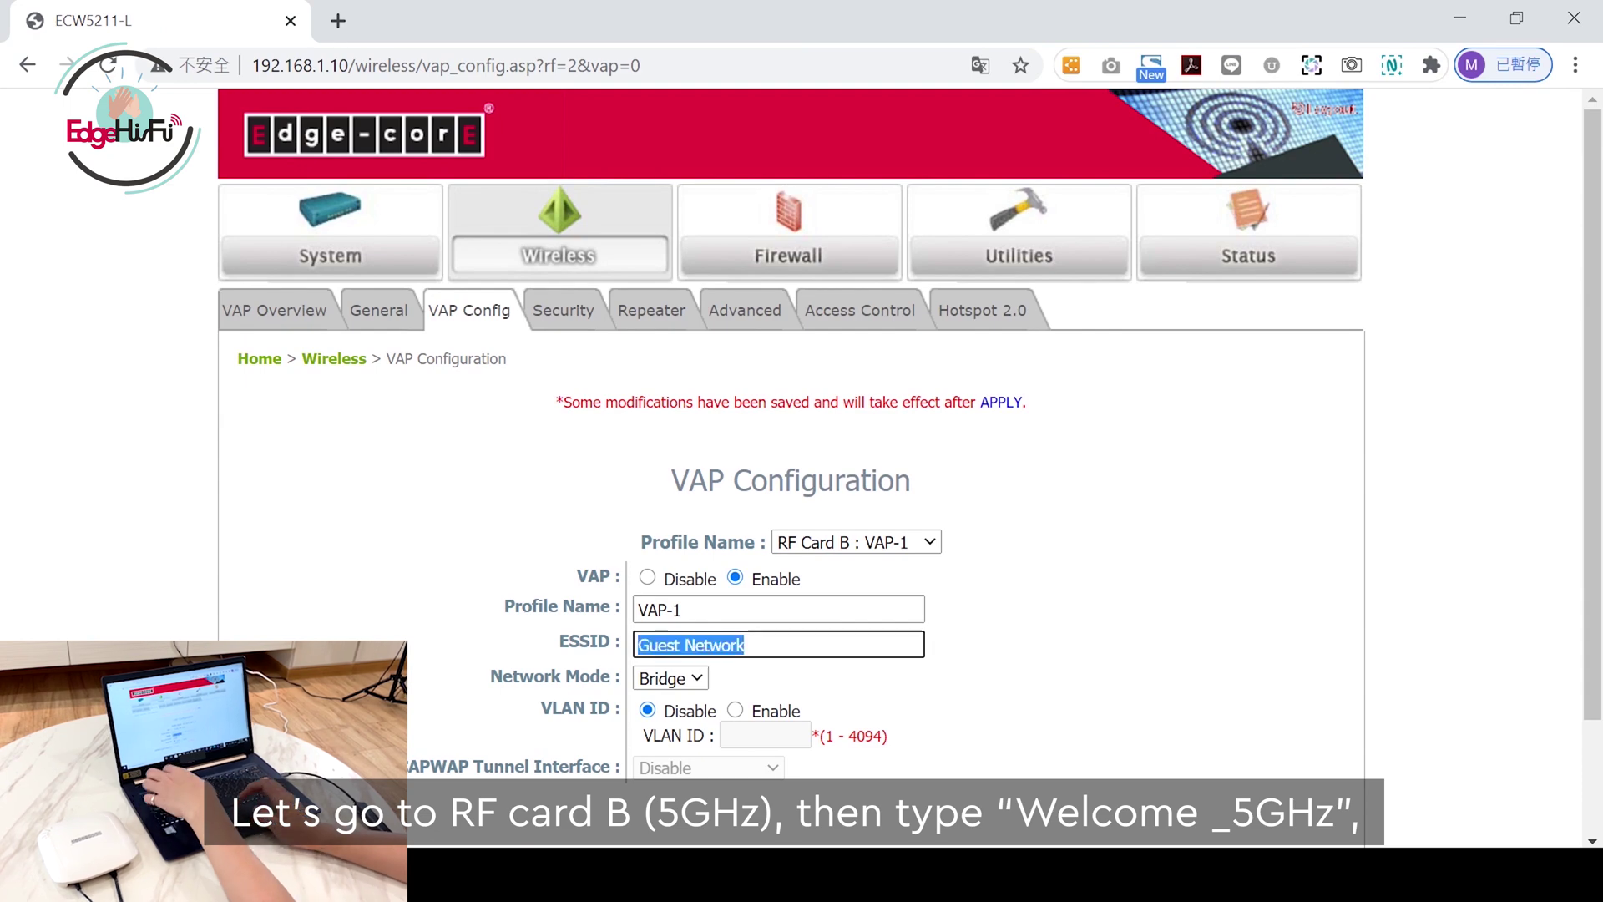
text(Welco)
key(BackSpace)
key(BackSpace)
key(BackSpace)
key(BackSpace)
text(elcome_5GHz)
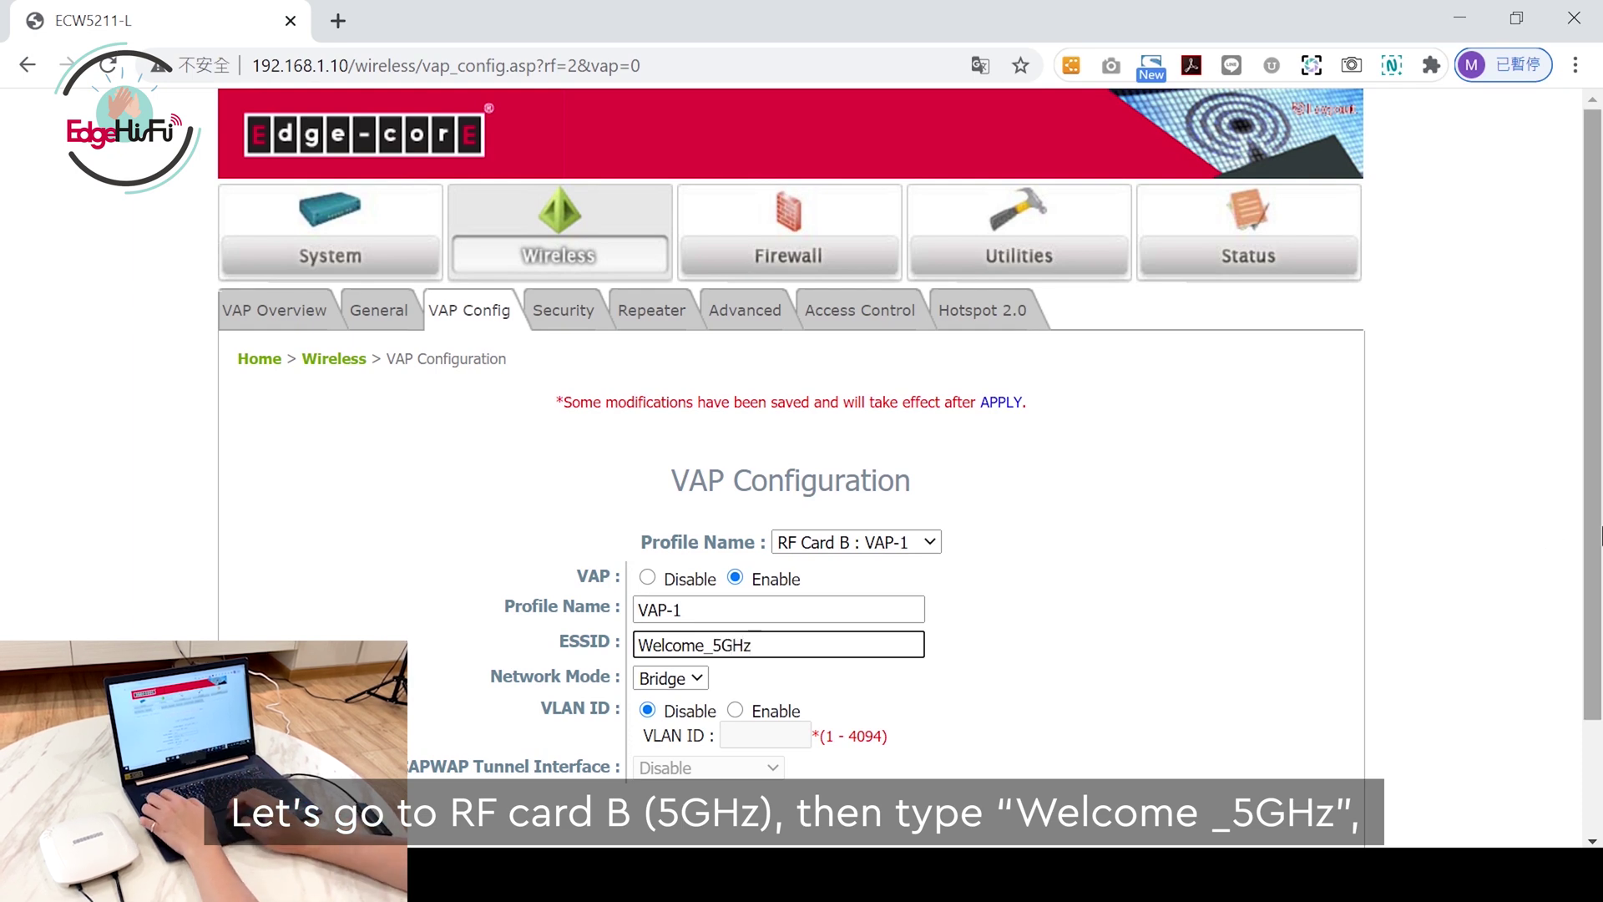
scroll(668, 752, down, 1)
click(662, 785)
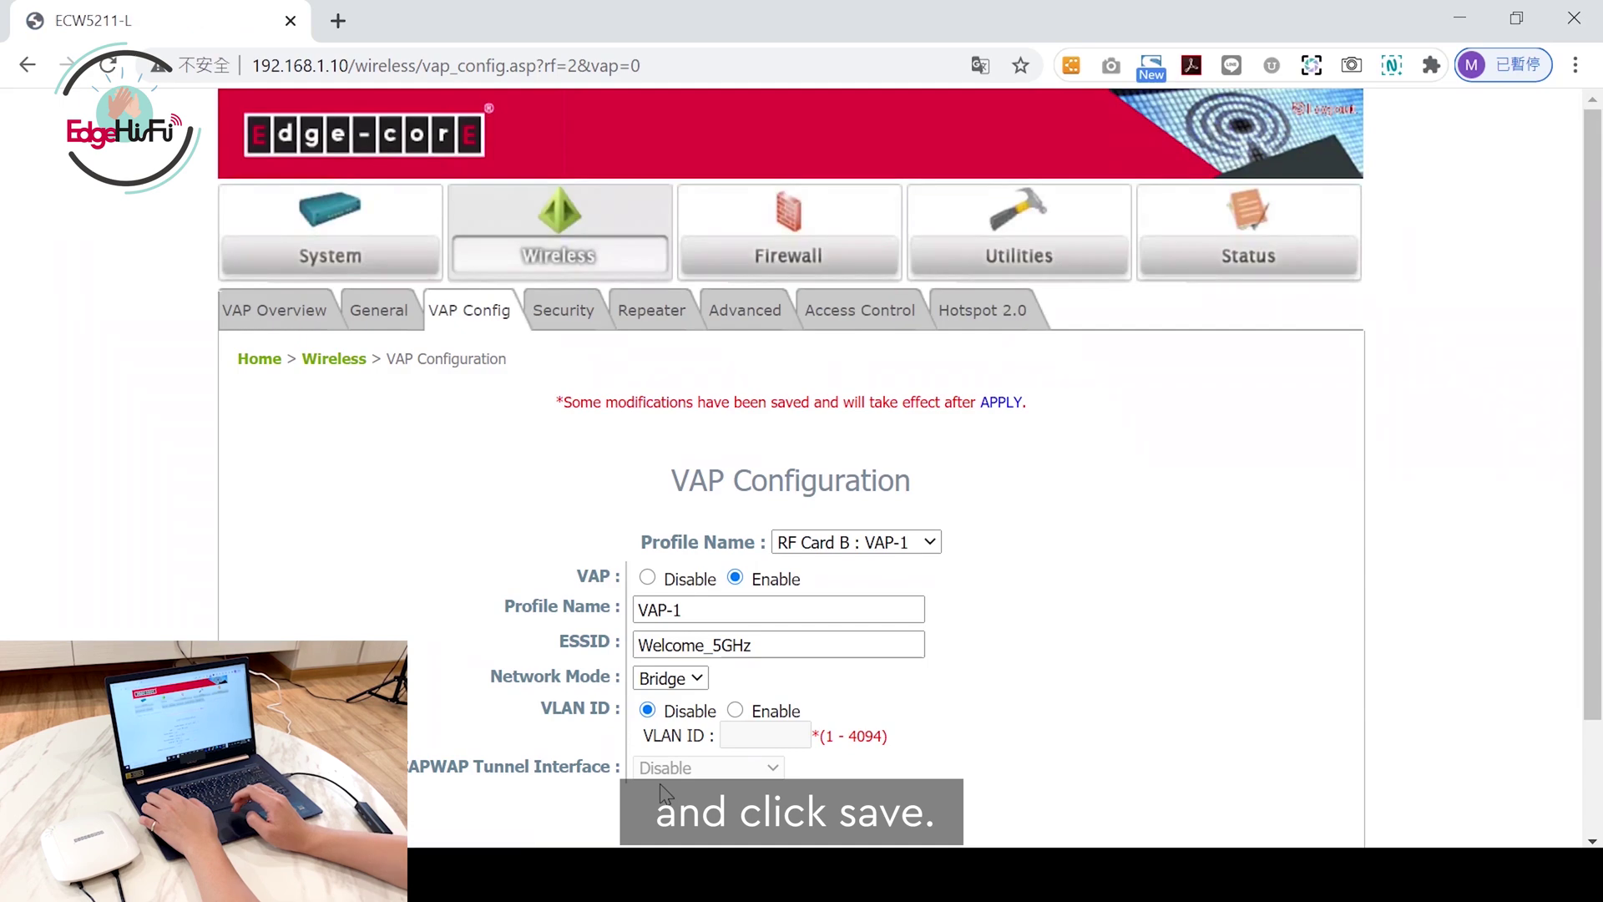
Step: Keep the wireless Security Type as Open, then apply all changes and confirm the reboot
click(566, 316)
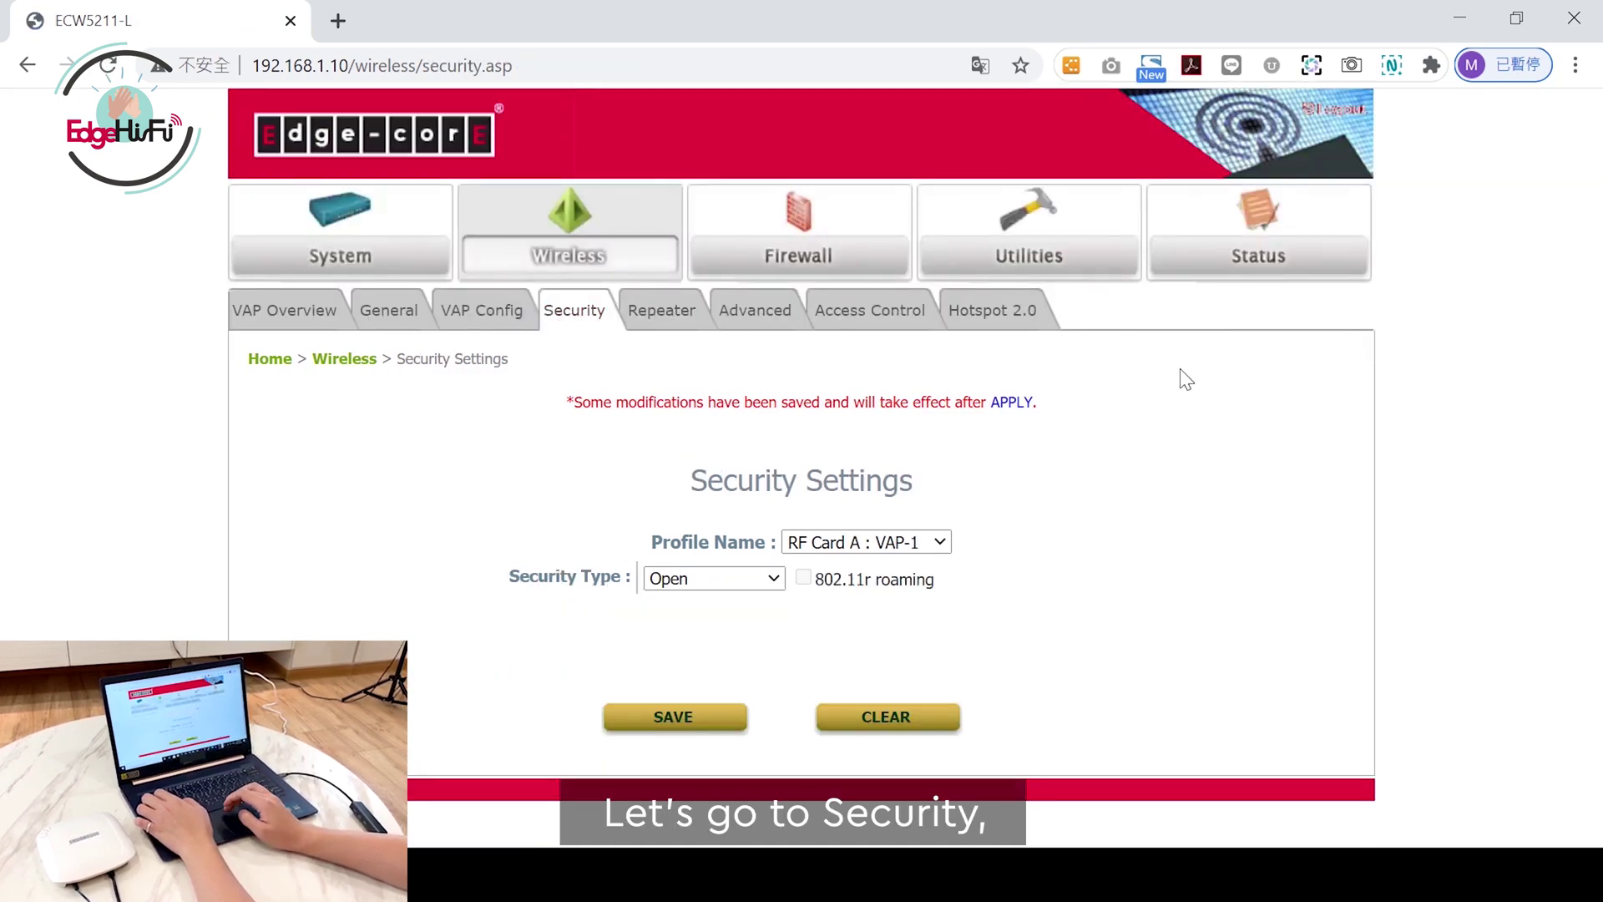
click(752, 582)
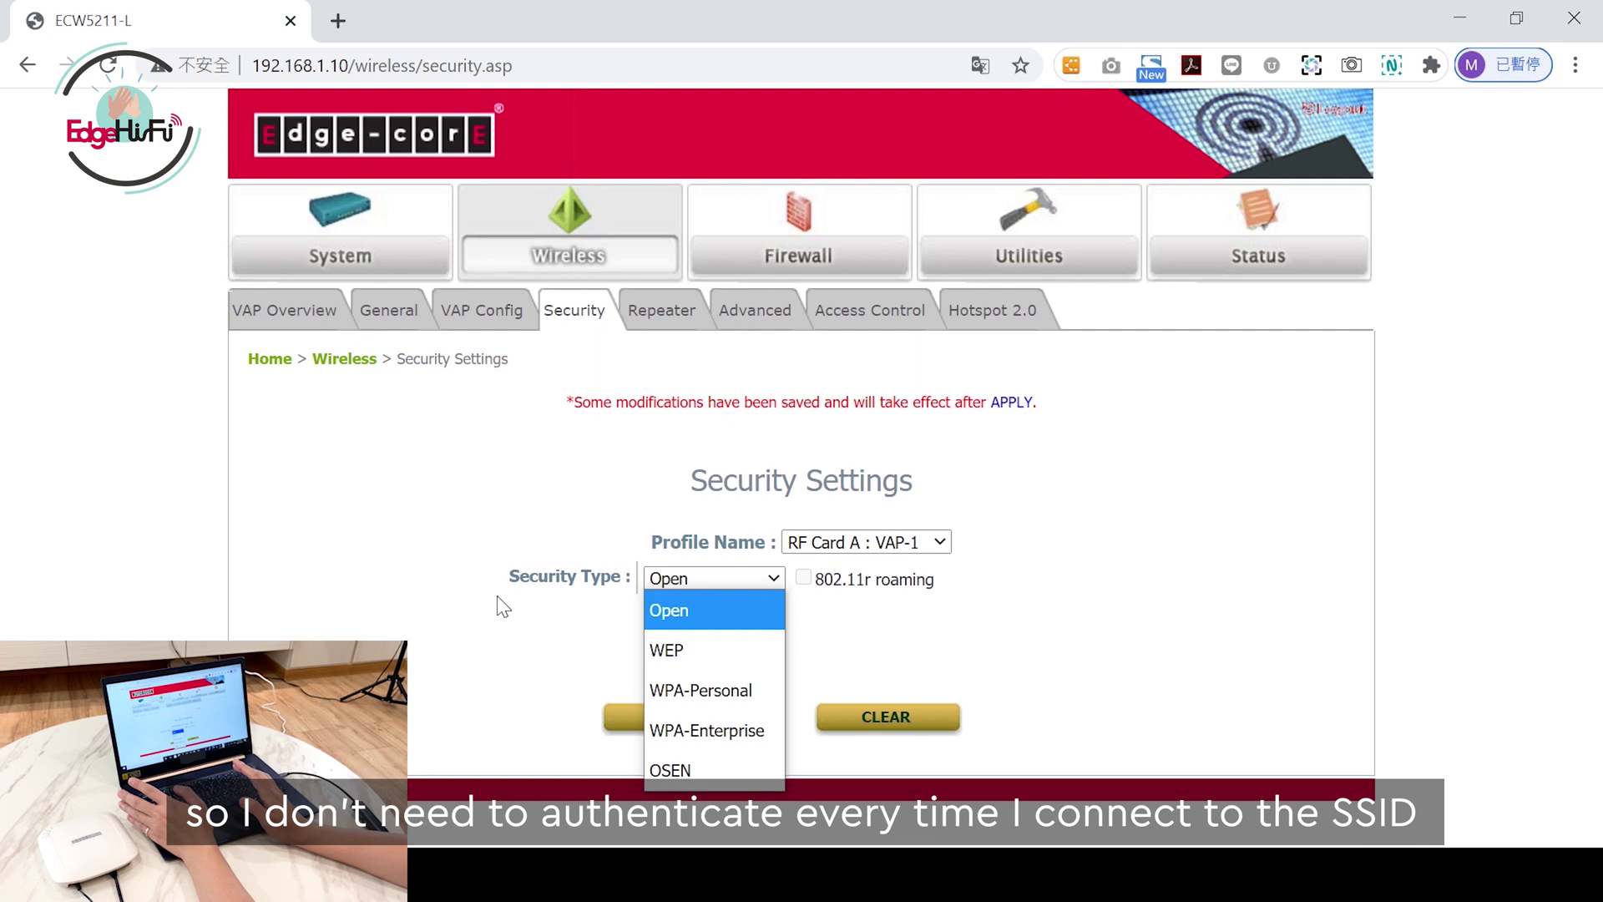
click(1189, 497)
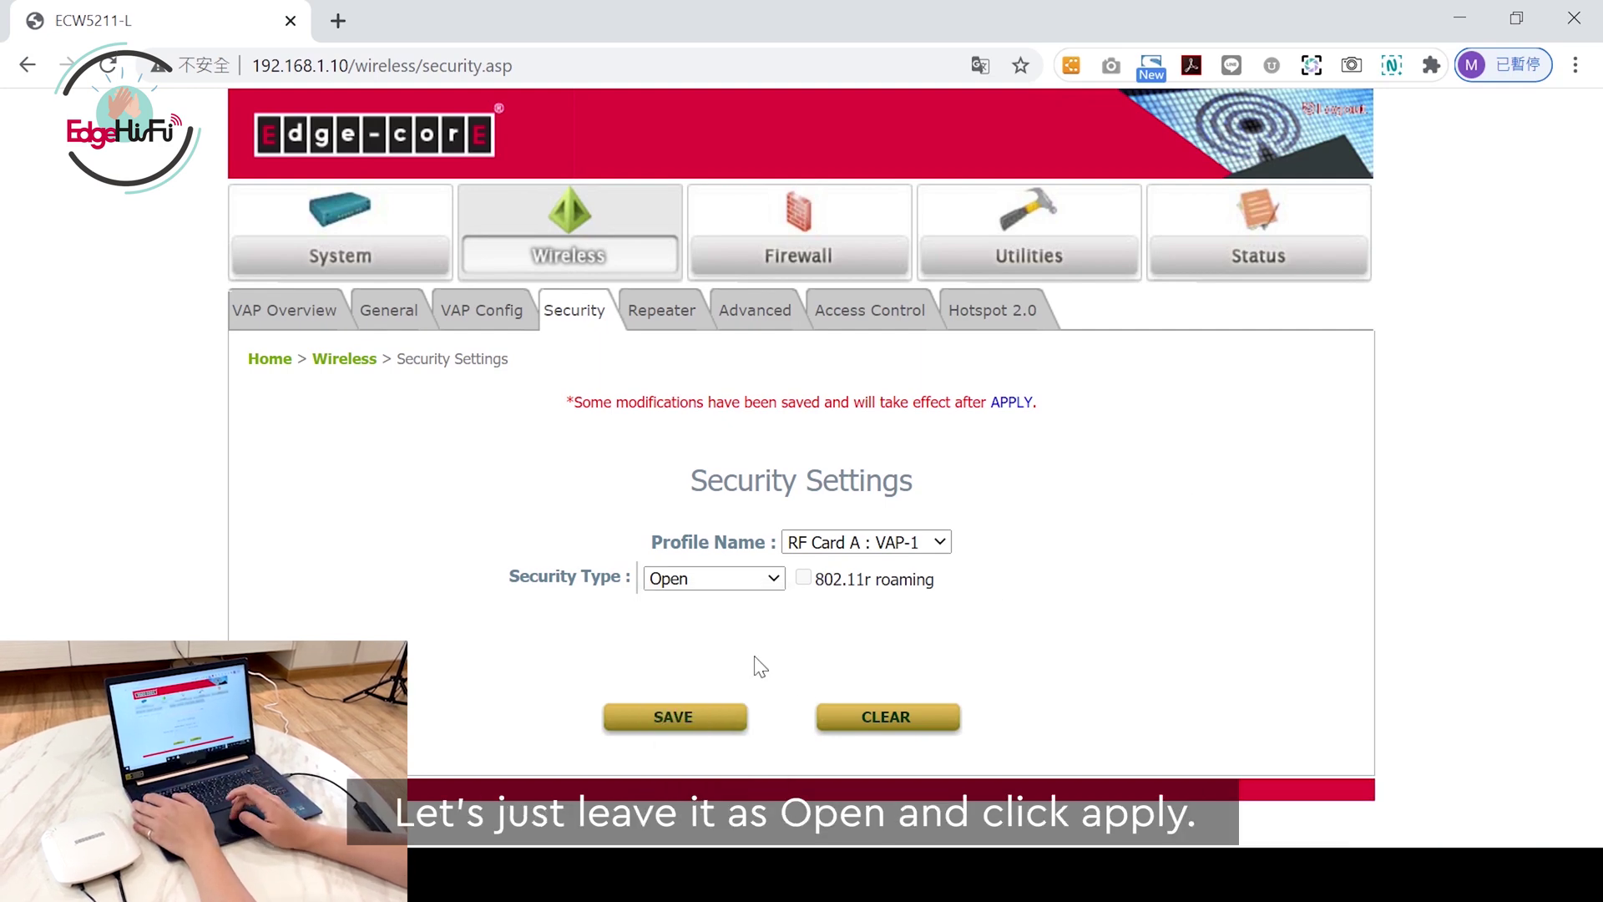
click(1014, 407)
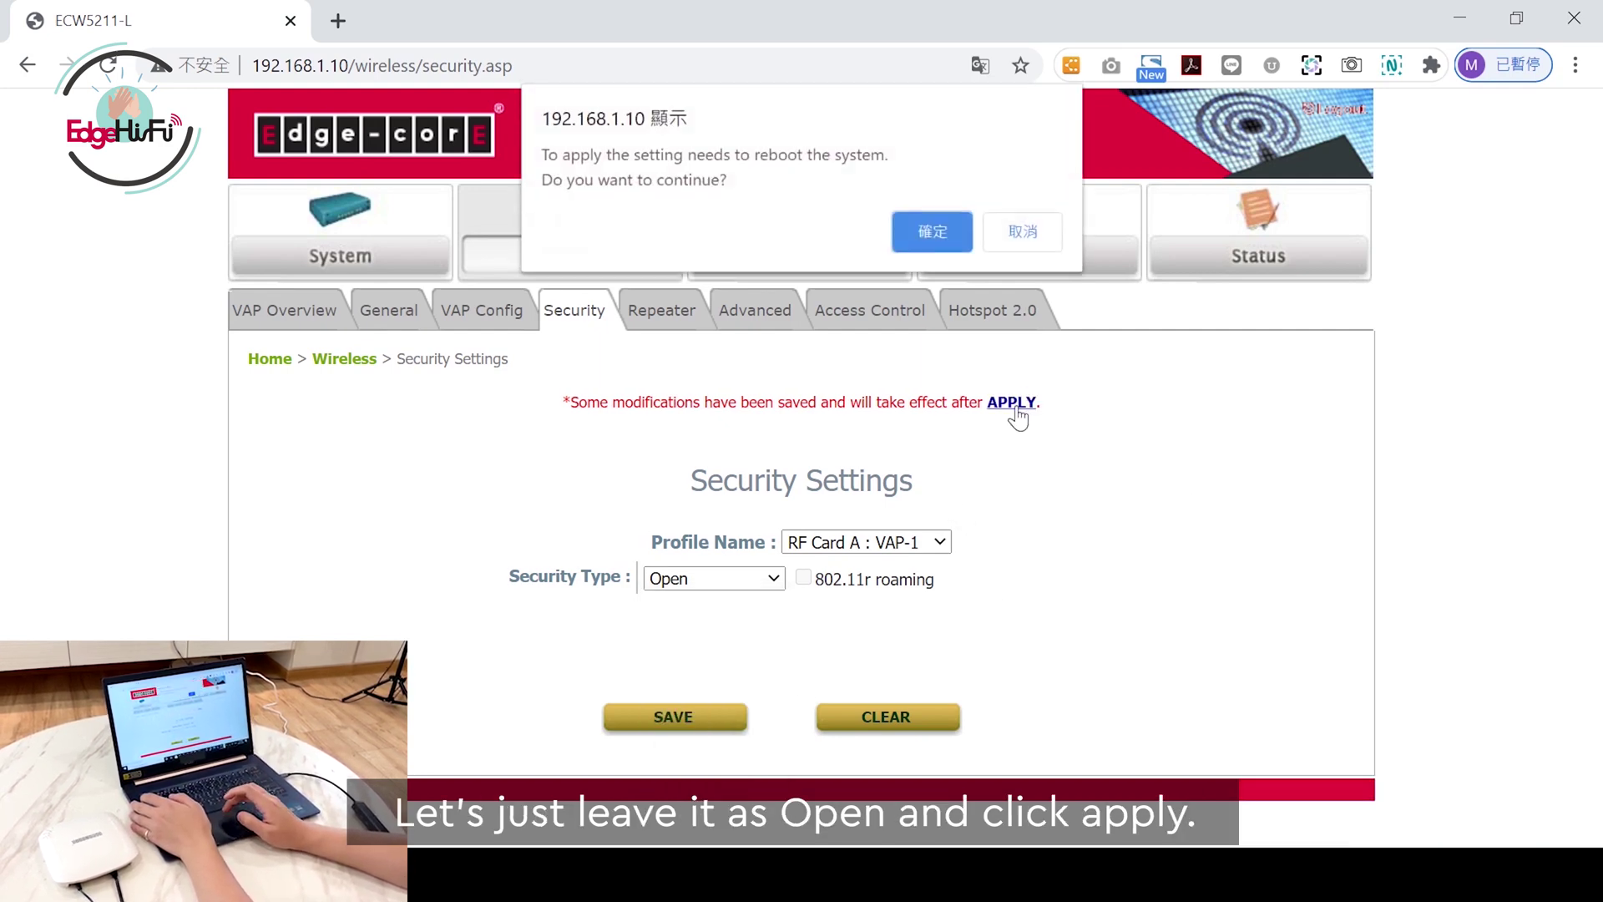
click(926, 235)
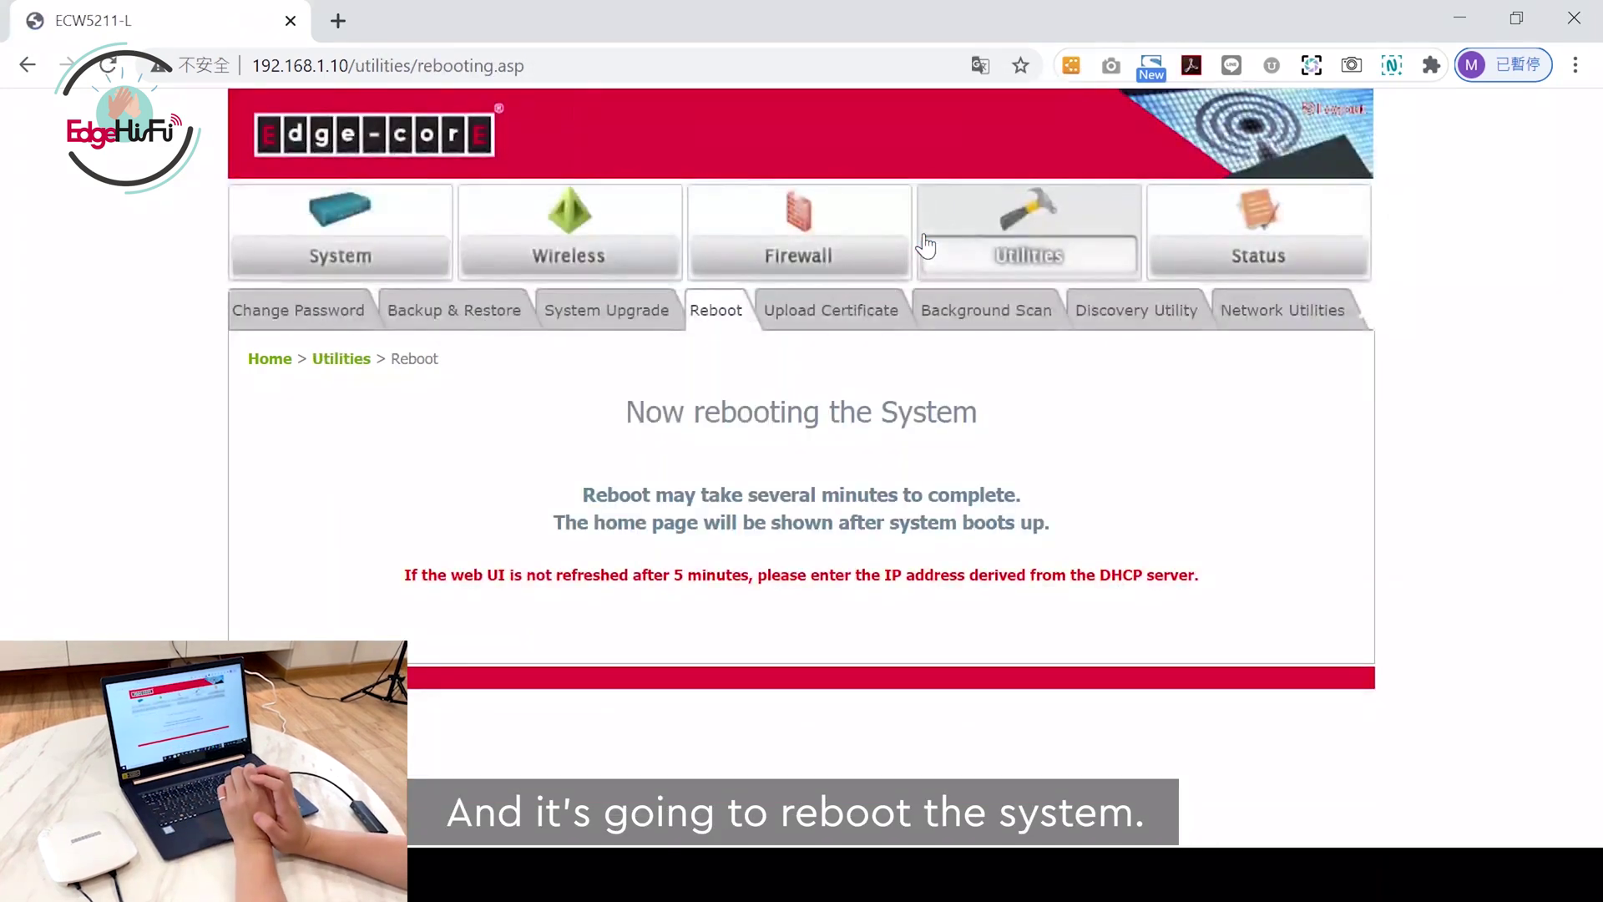